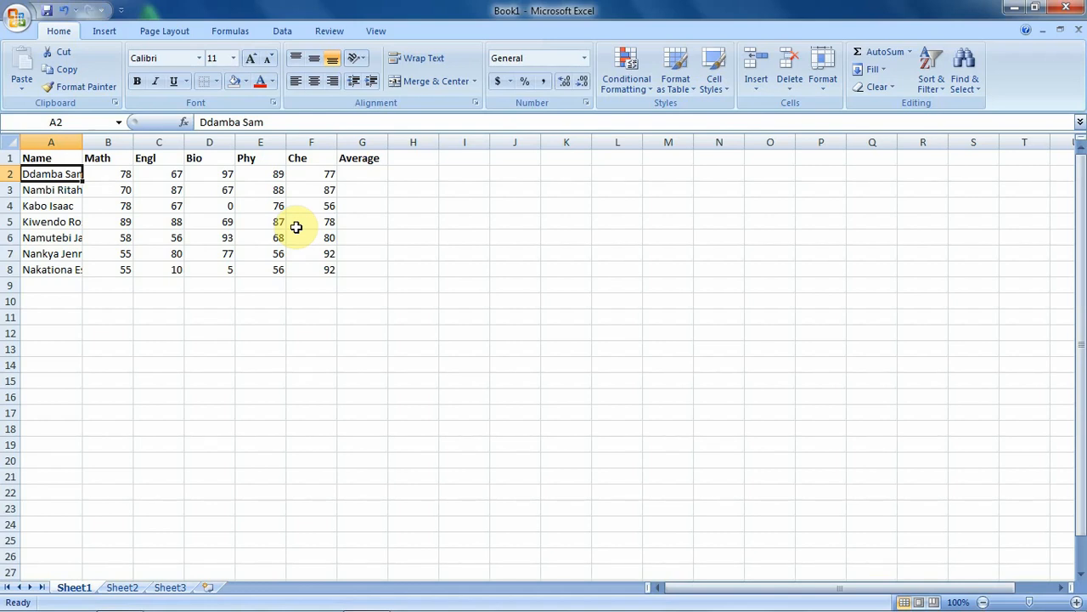
Step: Insert a blank sheet row at row 3, between the first two students
key("Up")
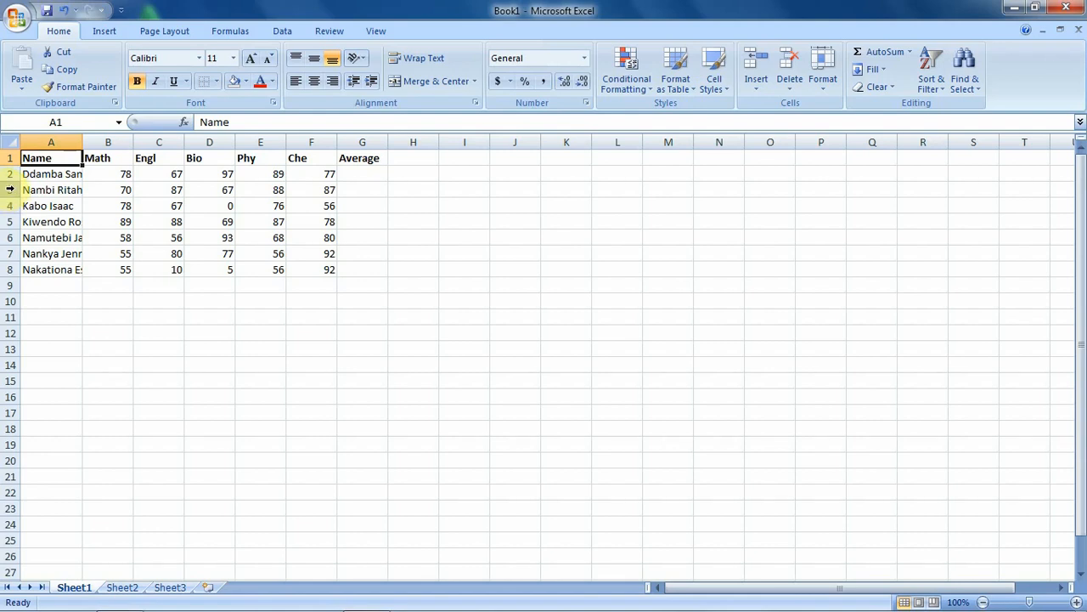
left_click(10, 190)
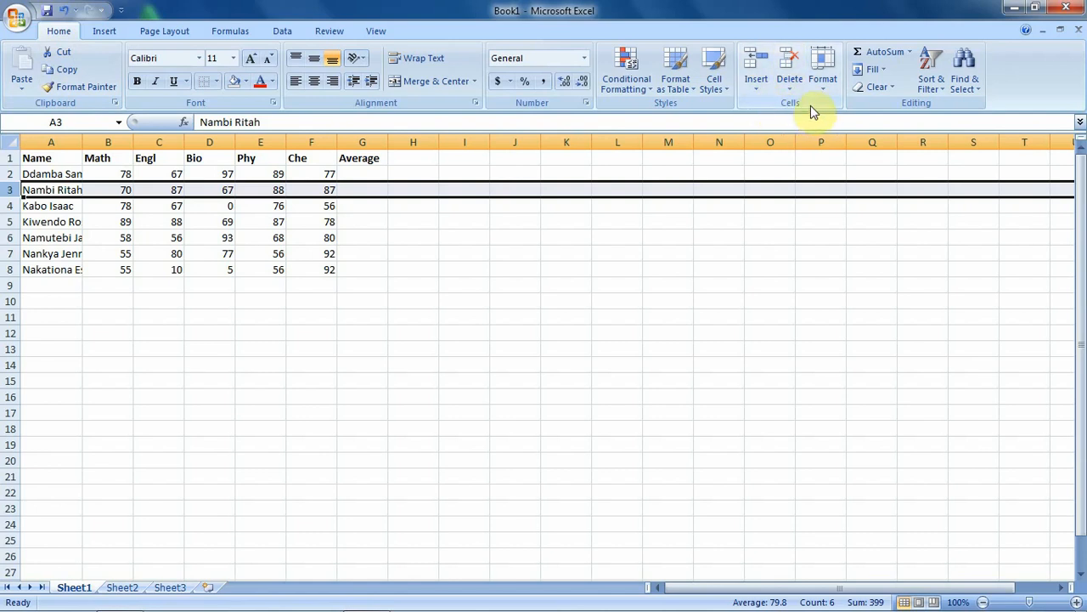
left_click(759, 95)
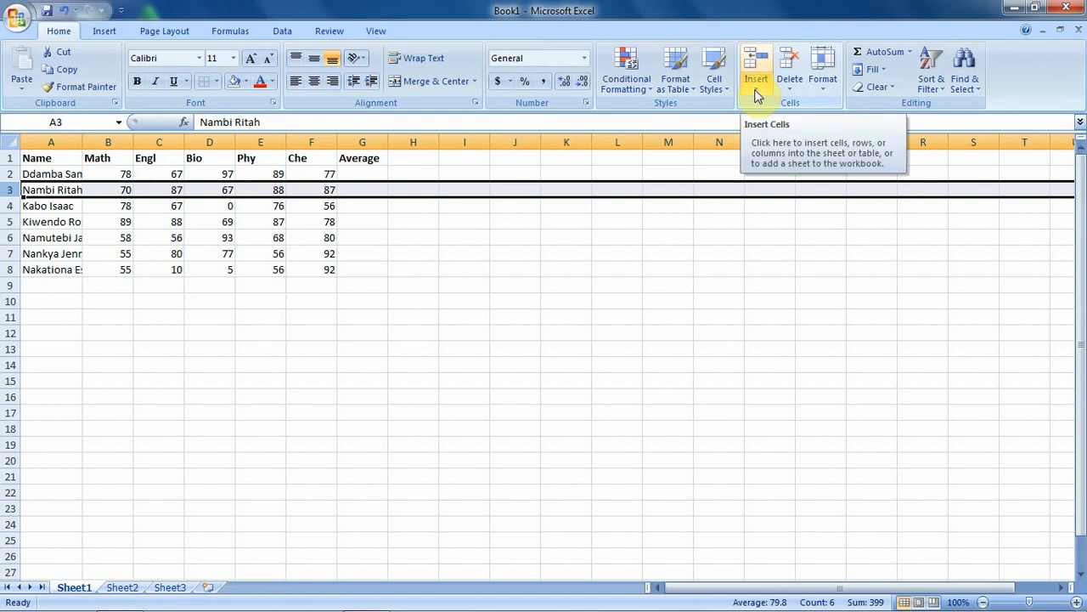
left_click(759, 95)
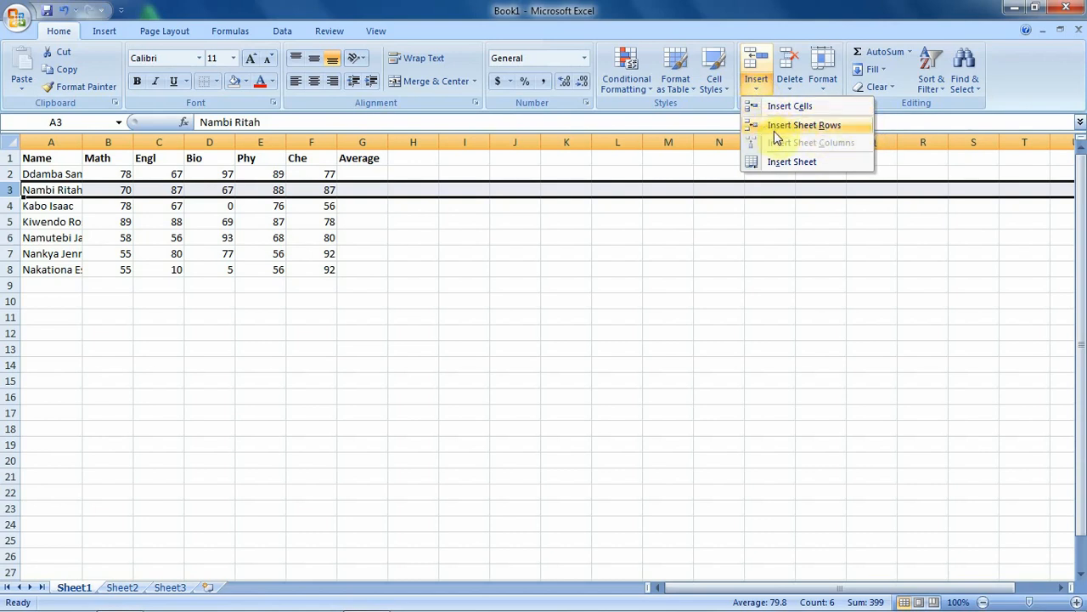
left_click(830, 132)
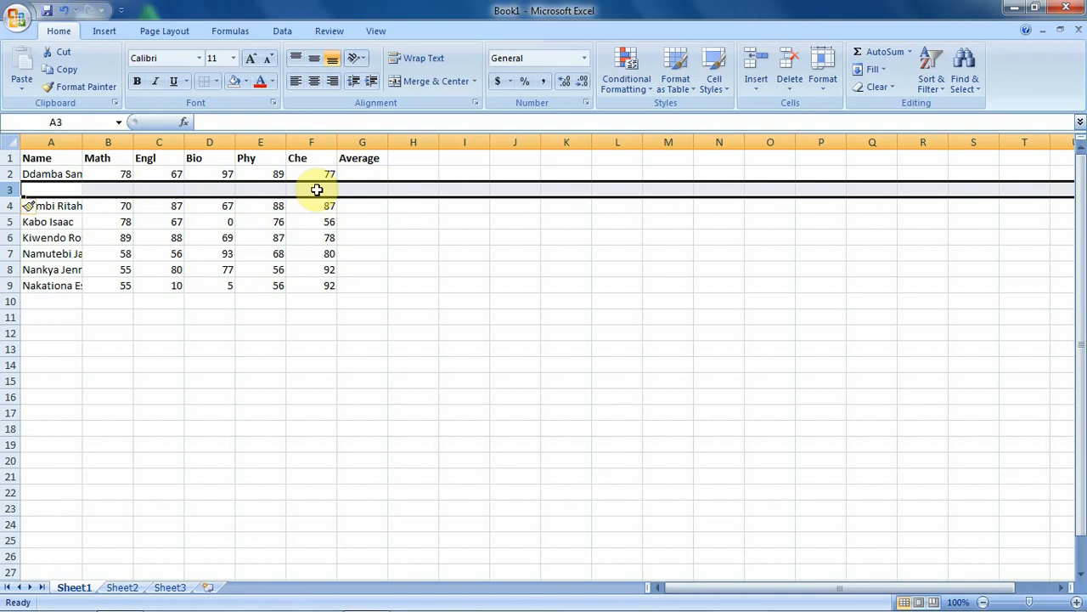
Step: Enter the new student's full name in A3, then marks 92, 77, 88, 67 and 76
left_click(39, 190)
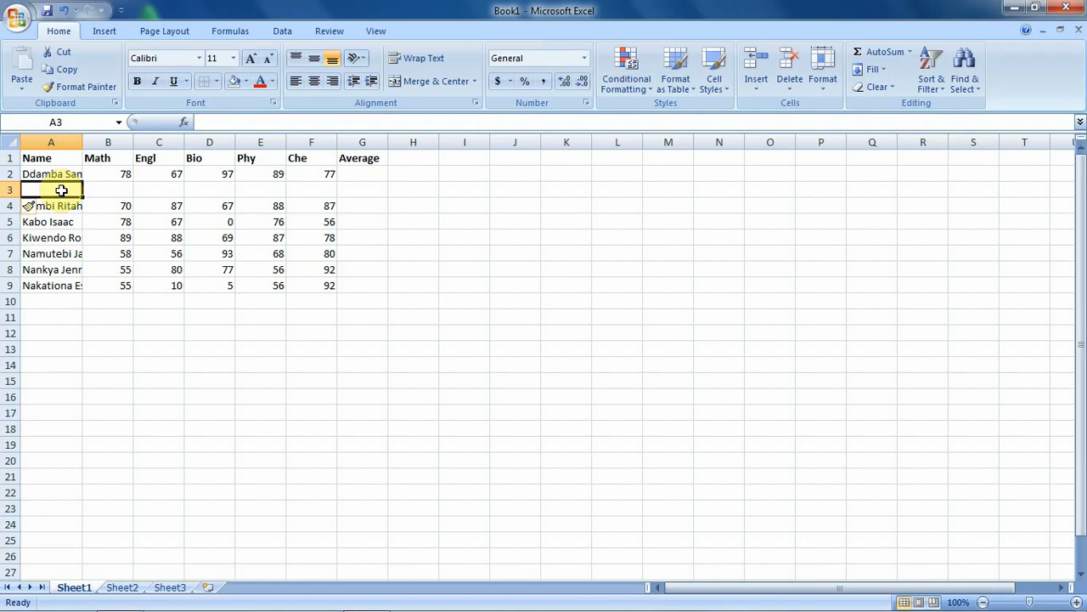
type("Mu")
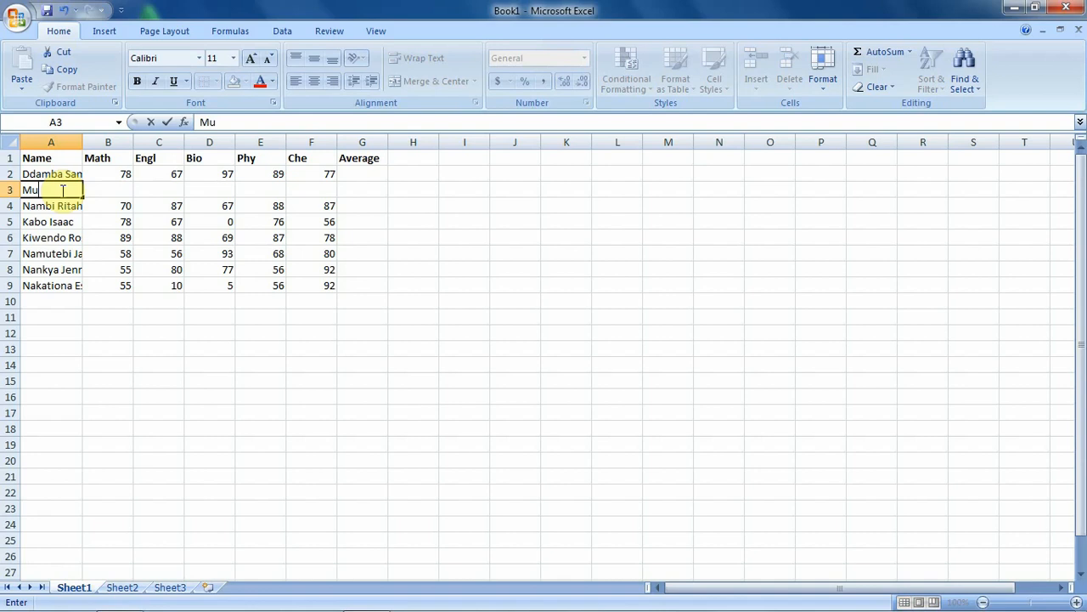
type("kasa William")
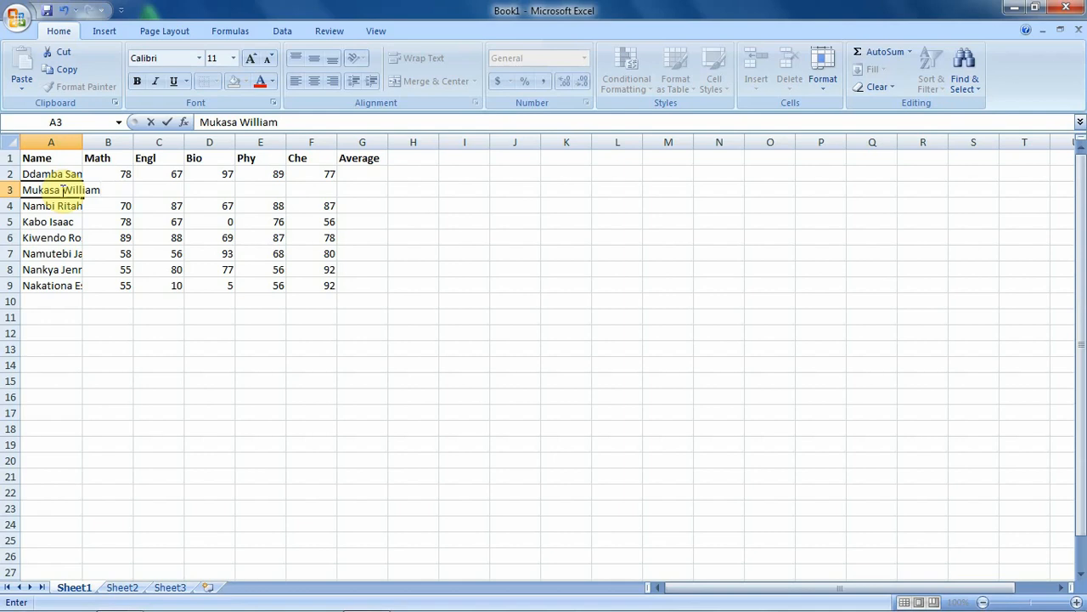
key("Tab")
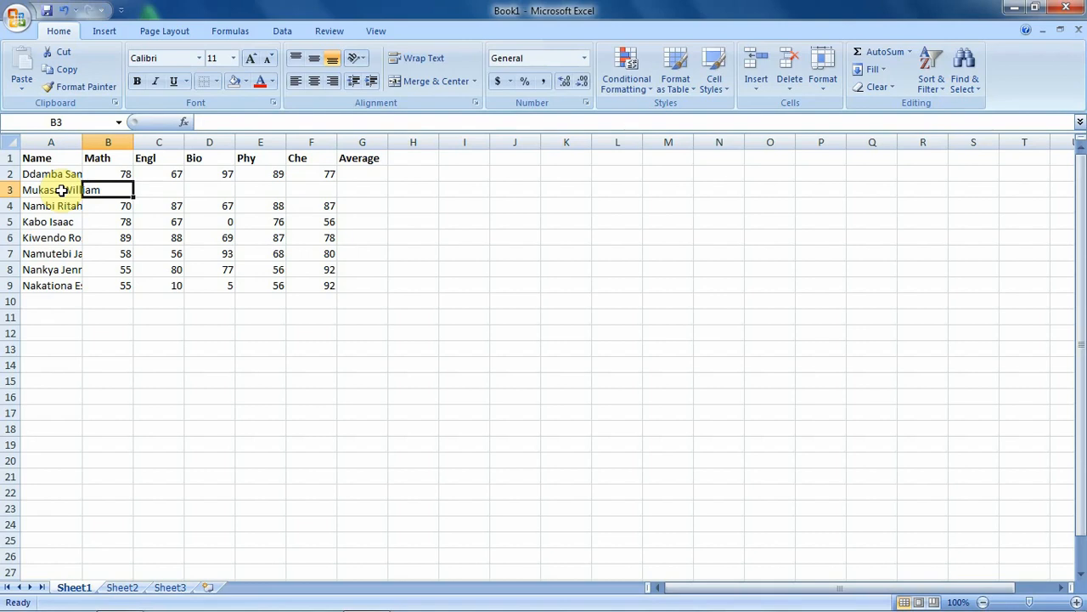
type("92")
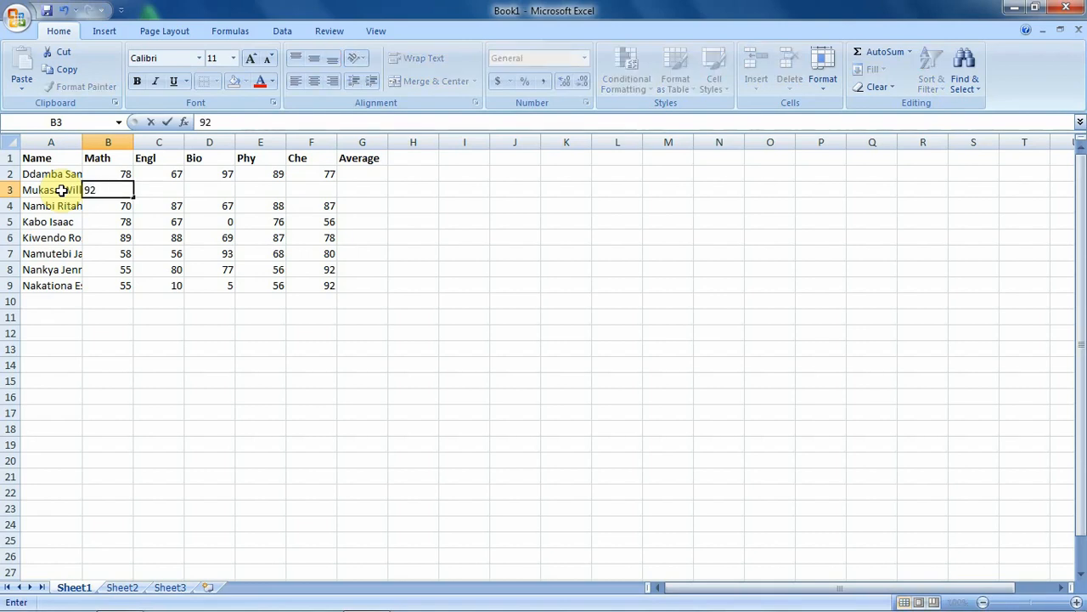
key("Tab")
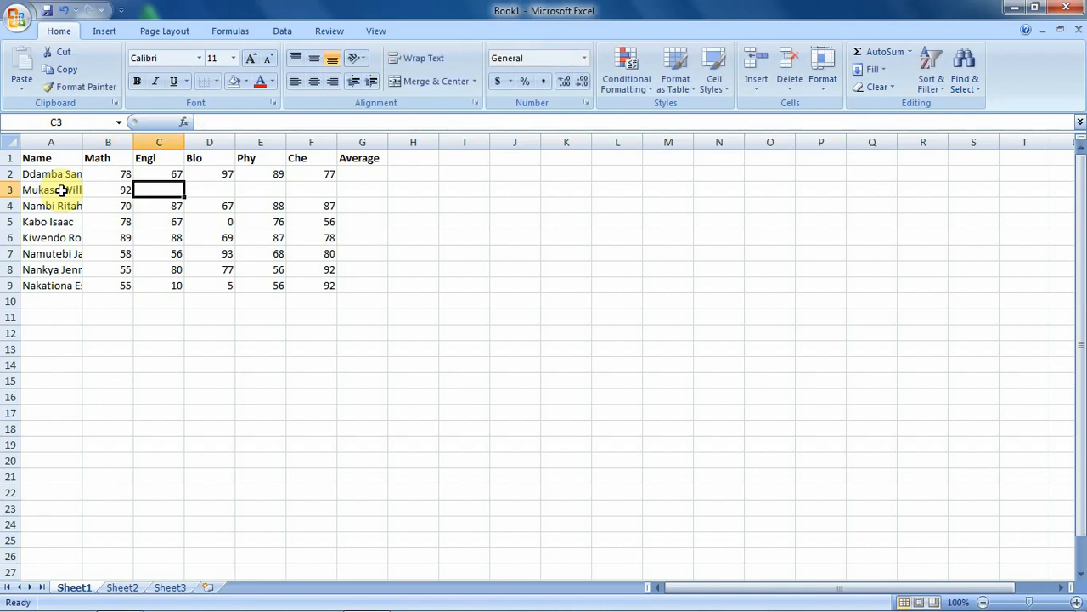
type("77")
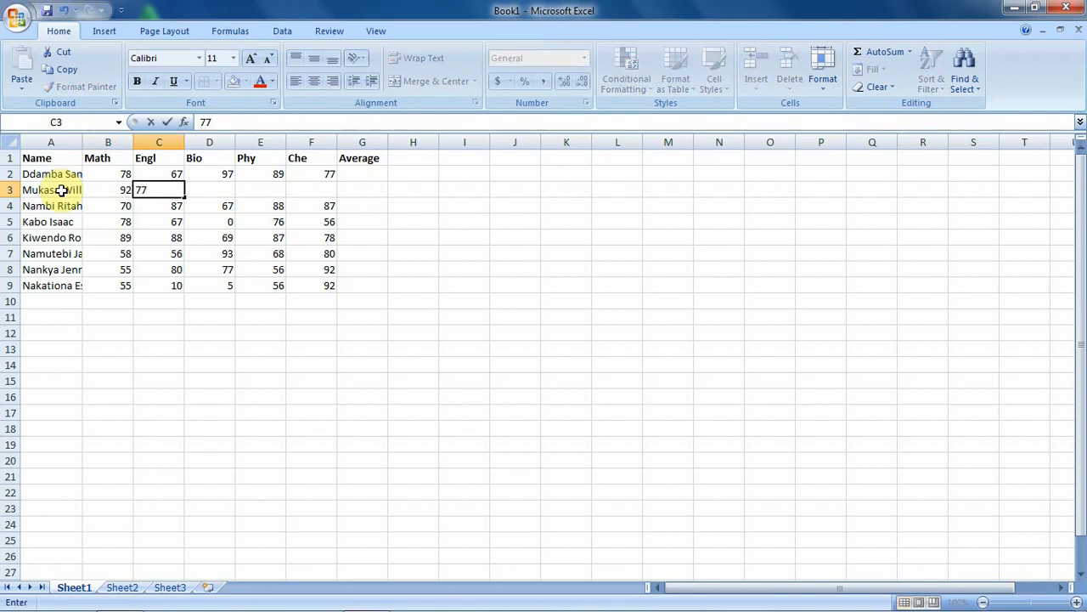
key("Tab")
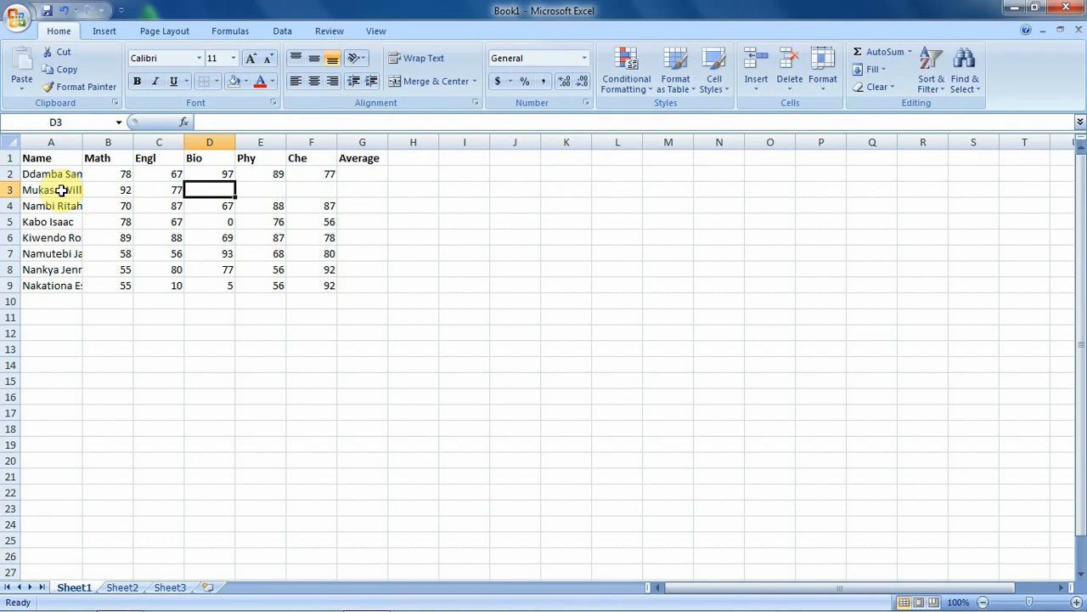
type("88")
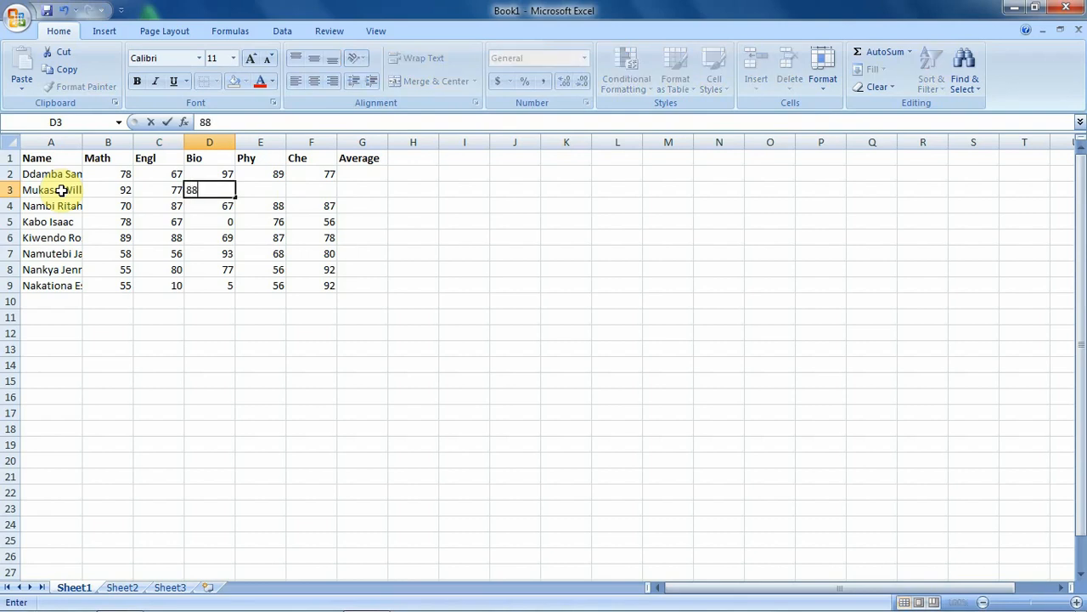
key("Tab")
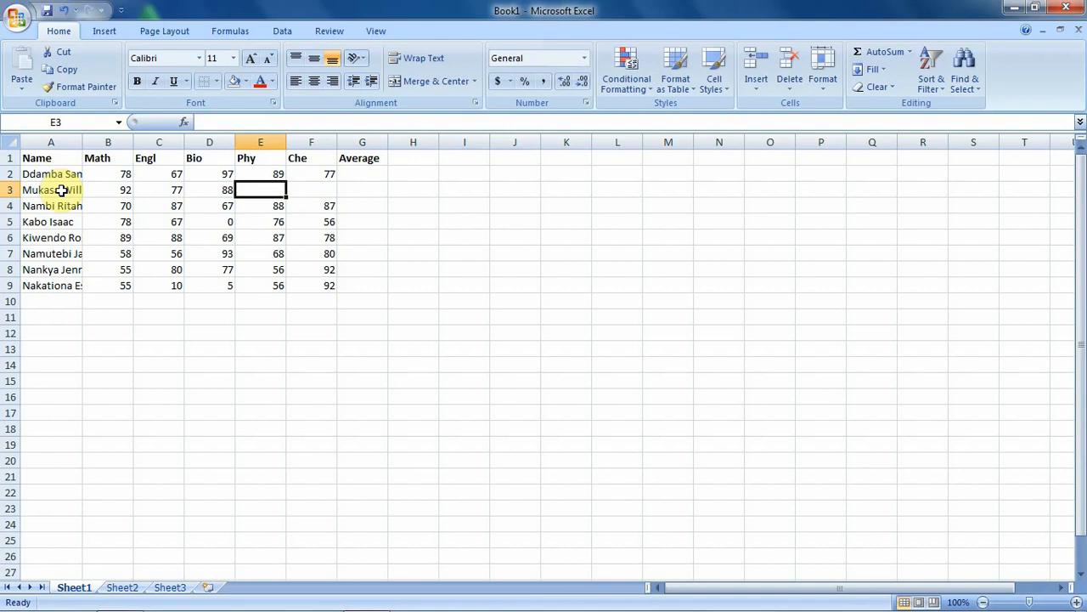
type("67")
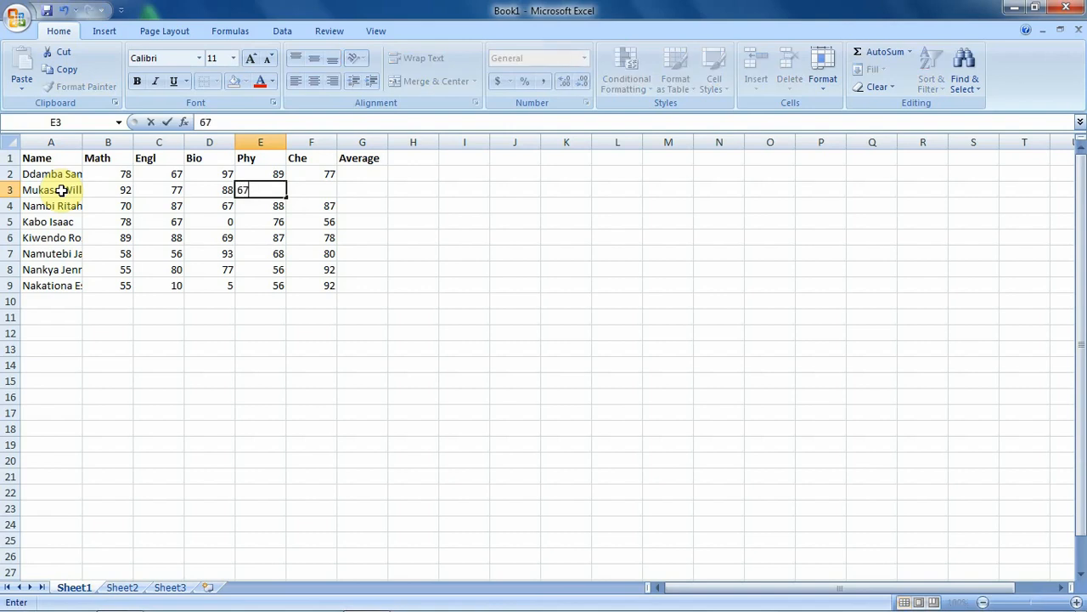
key("Tab")
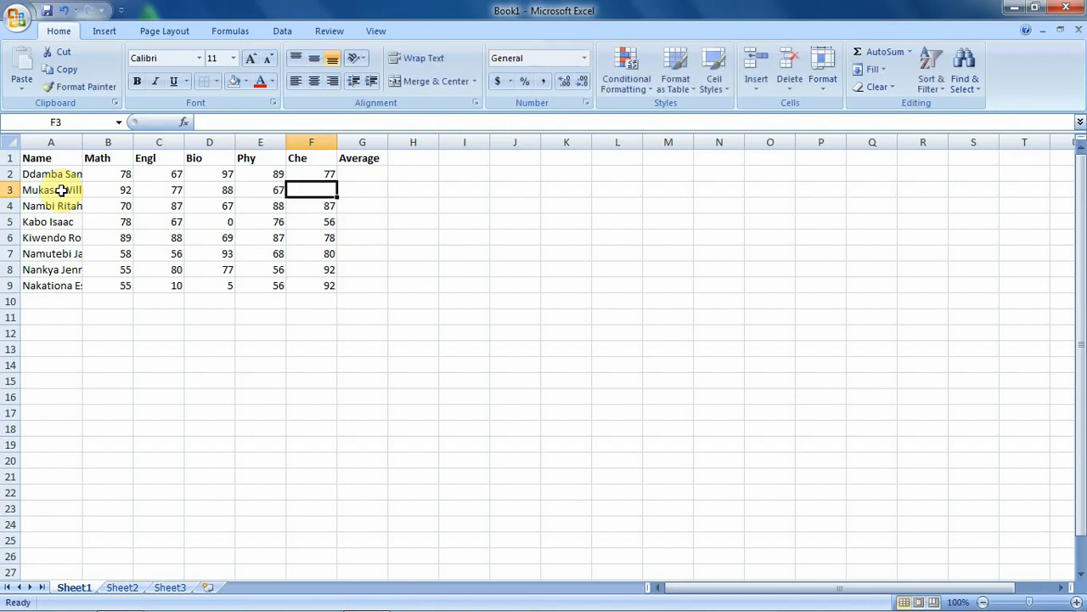
type("76")
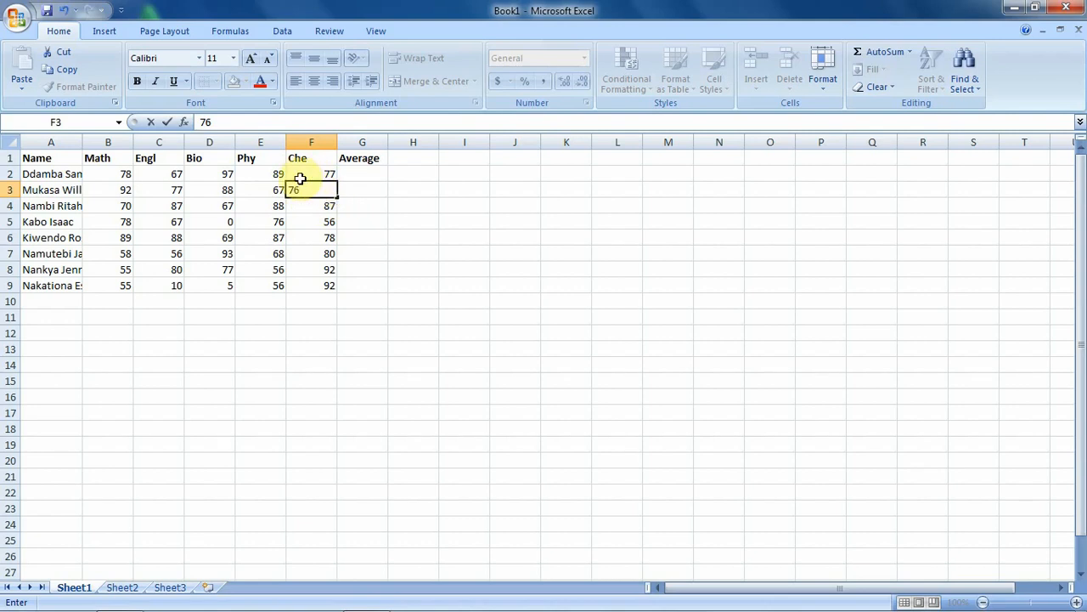
Step: Commit the Che mark 76 in cell F3
key("Return")
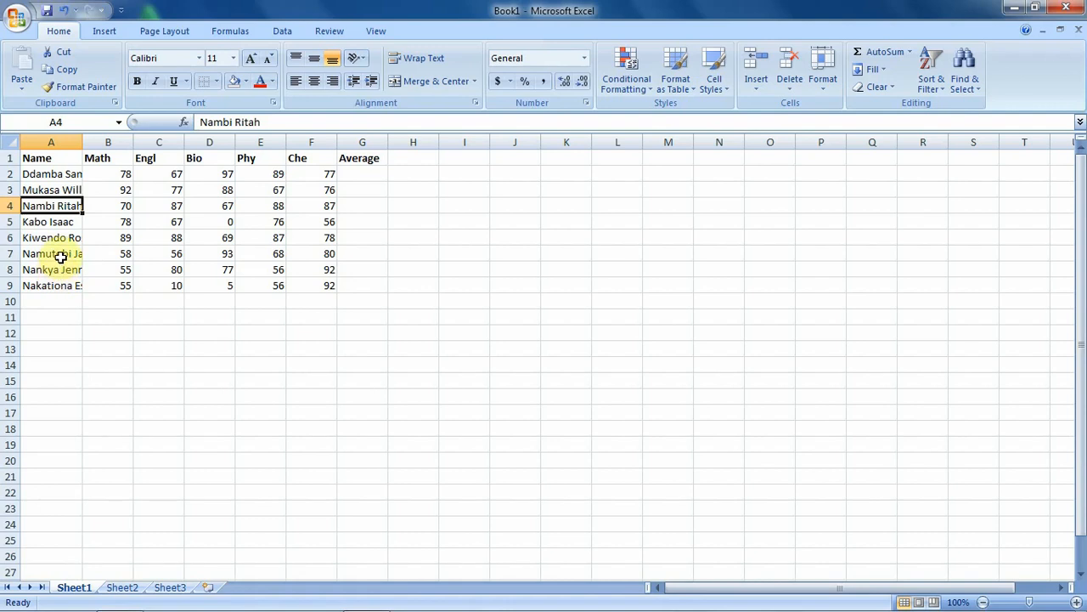
Step: Insert a blank sheet row at row 8, above the second-to-last student
left_click(11, 269)
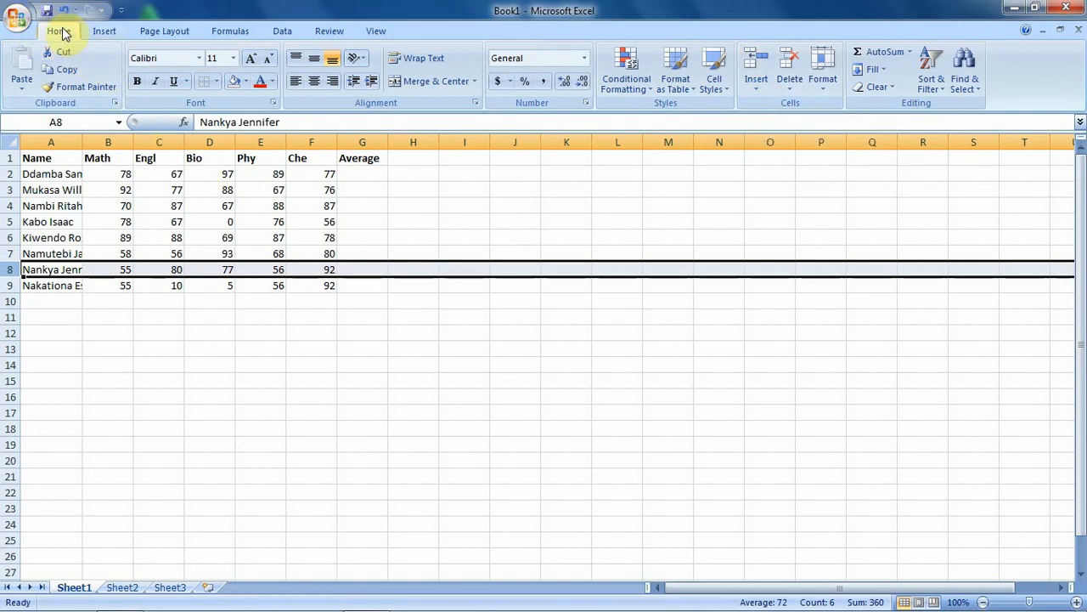
left_click(753, 93)
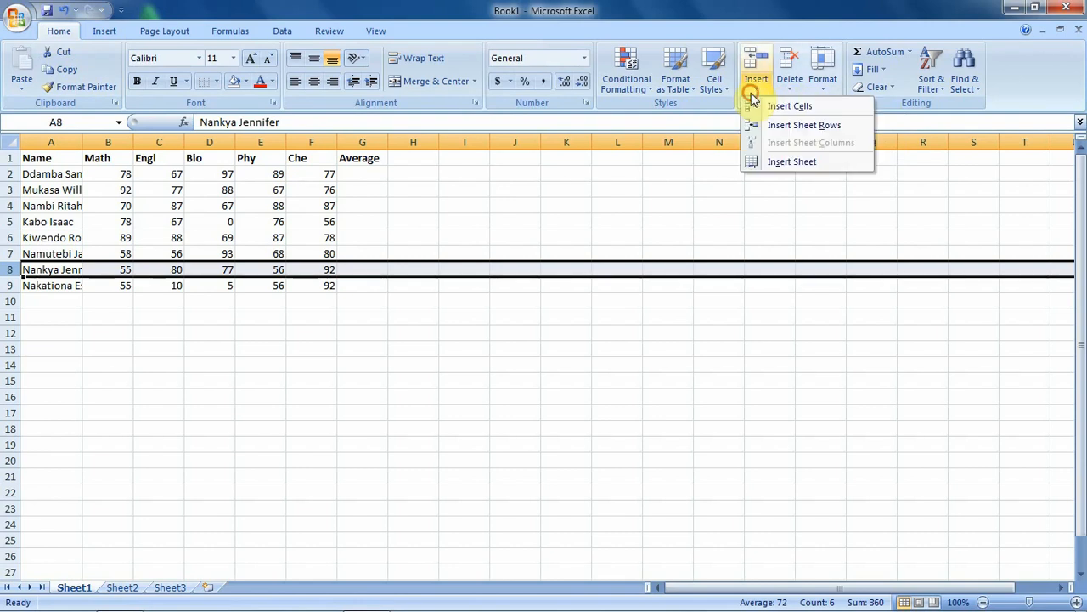
left_click(810, 129)
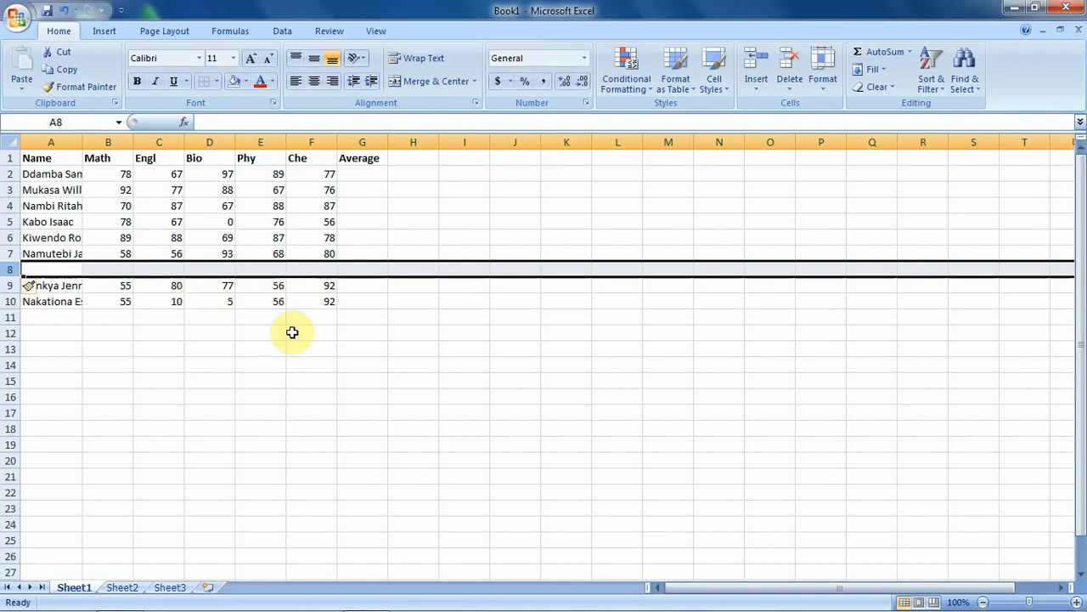
left_click(146, 269)
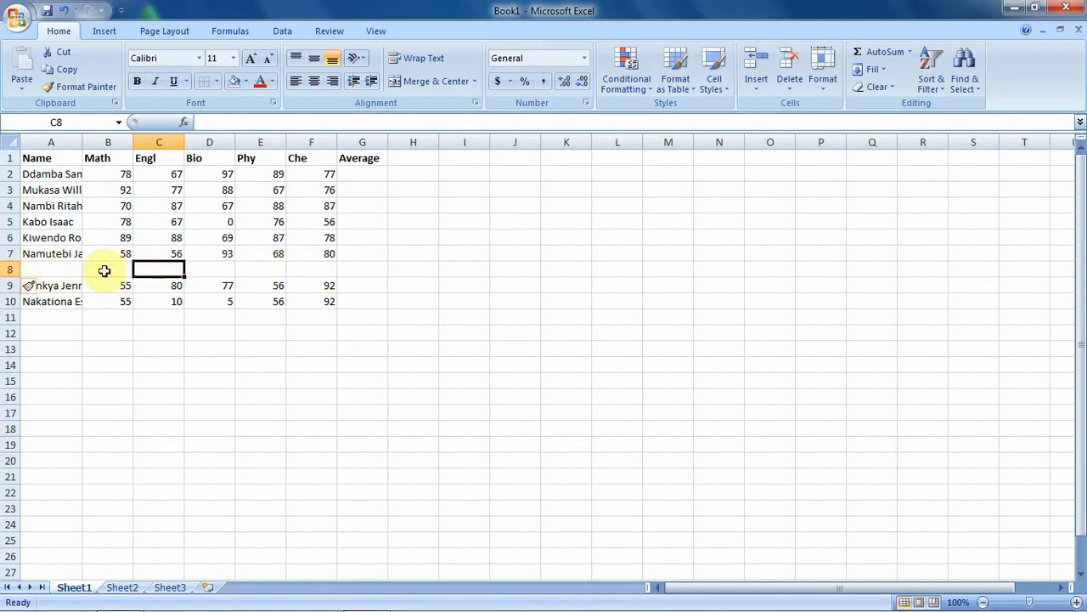
Step: Delete the empty row 8 with Delete Sheet Rows
left_click(5, 268)
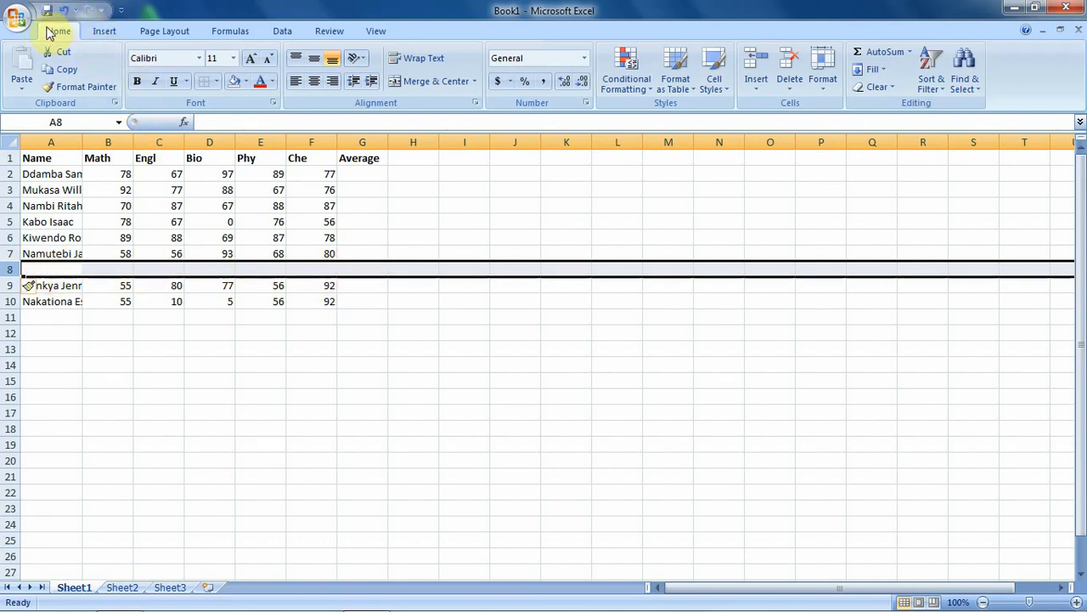
left_click(793, 87)
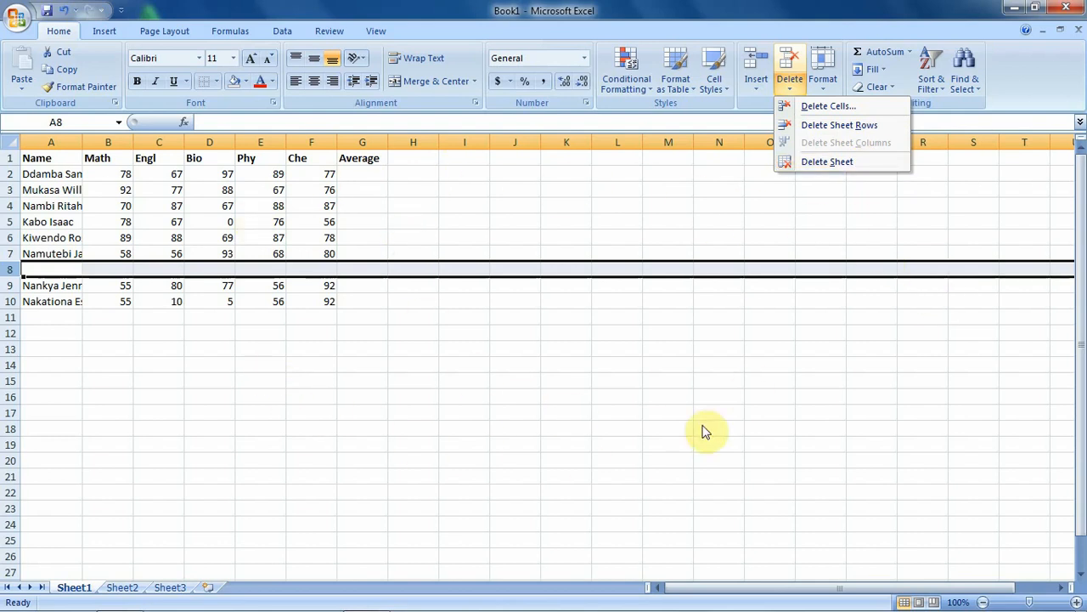
left_click(845, 126)
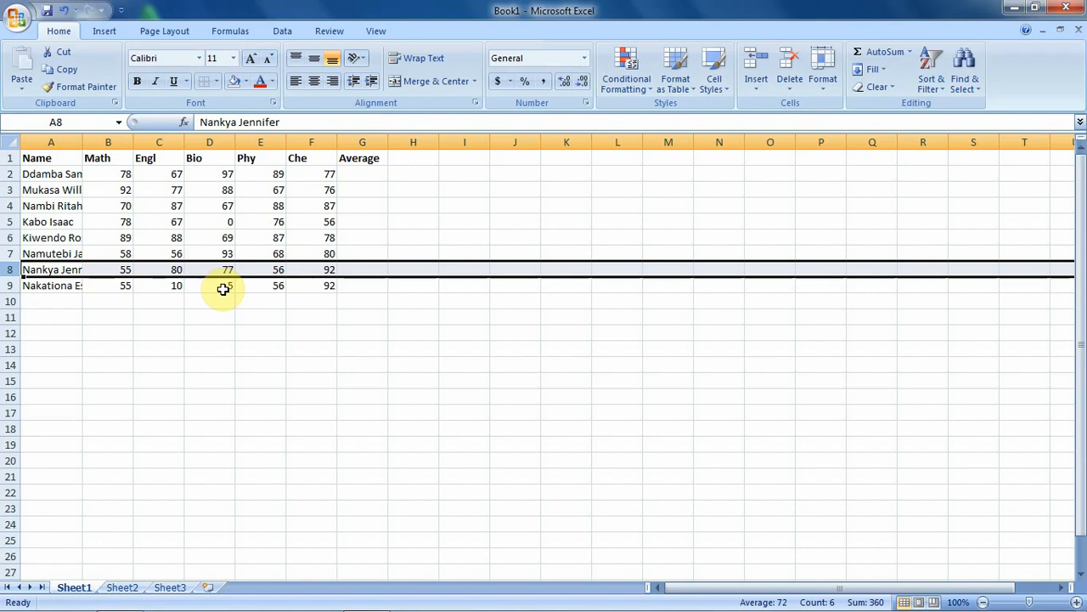
left_click(324, 302)
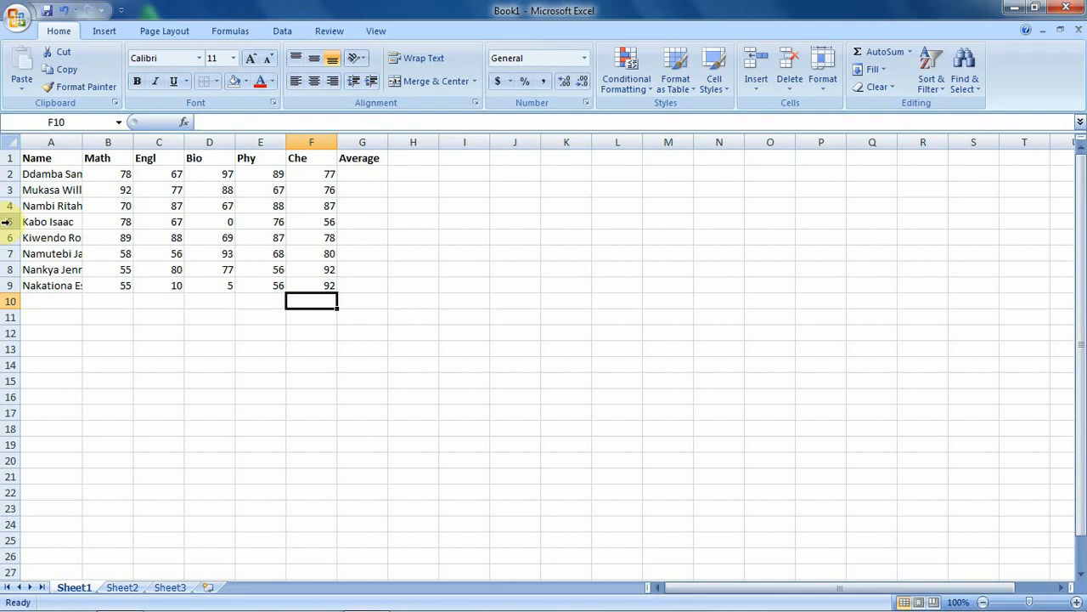
Step: Select rows 5 and 6 and delete both student rows with Delete Sheet Rows
left_click(7, 221)
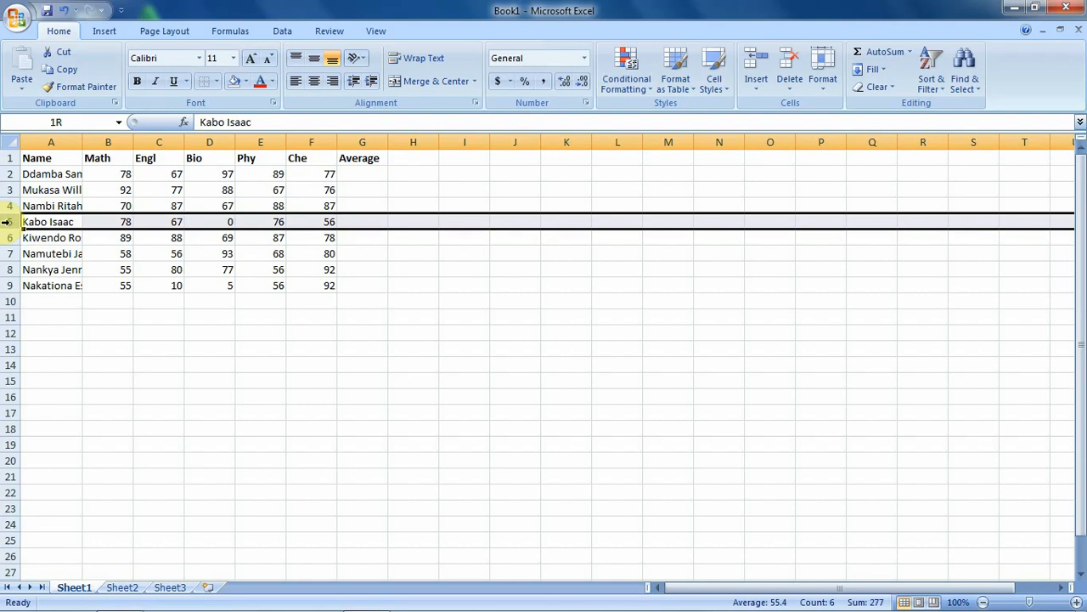
left_click_drag(7, 221, 7, 237)
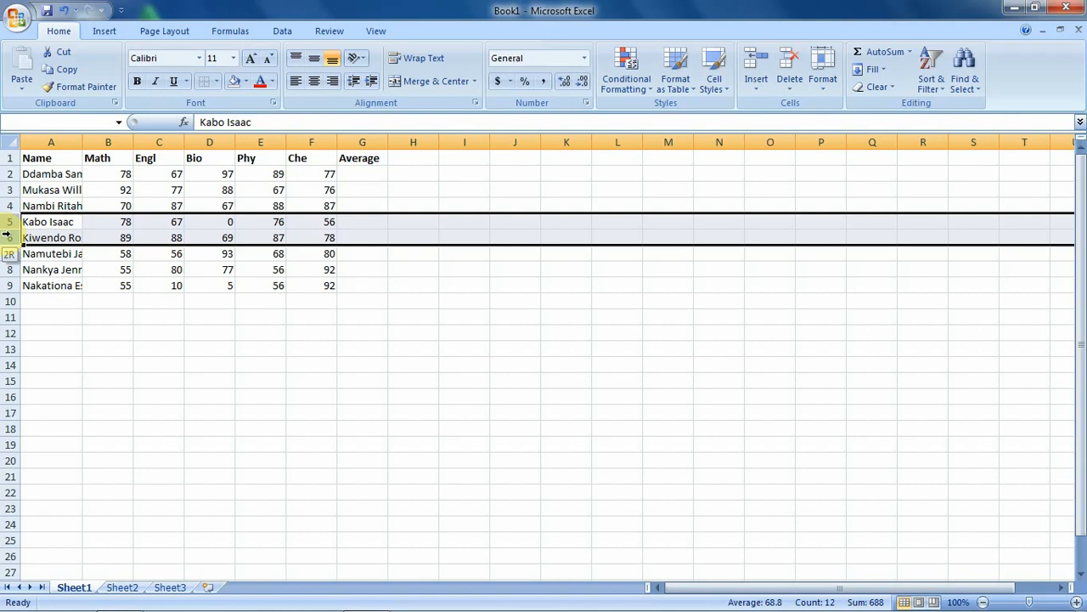
left_click_drag(6, 237, 7, 237)
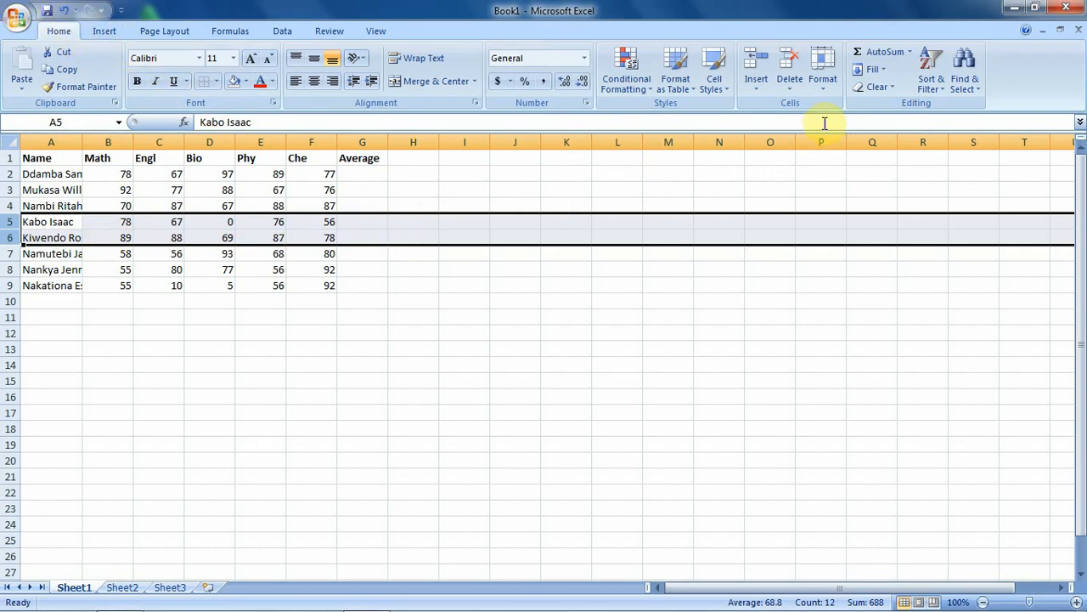
left_click(792, 86)
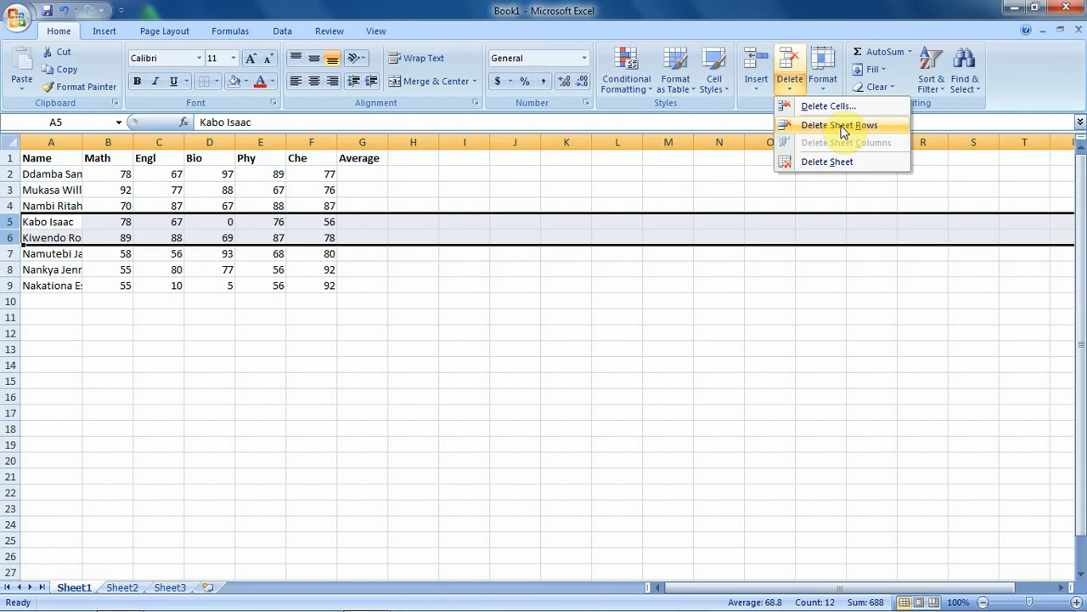
left_click(844, 129)
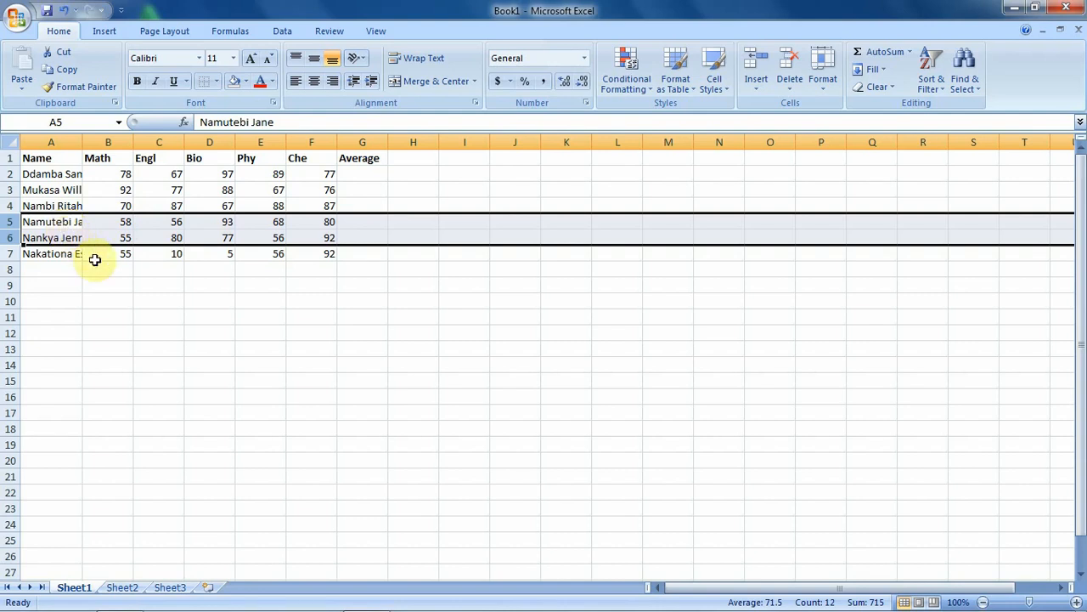
left_click(299, 281)
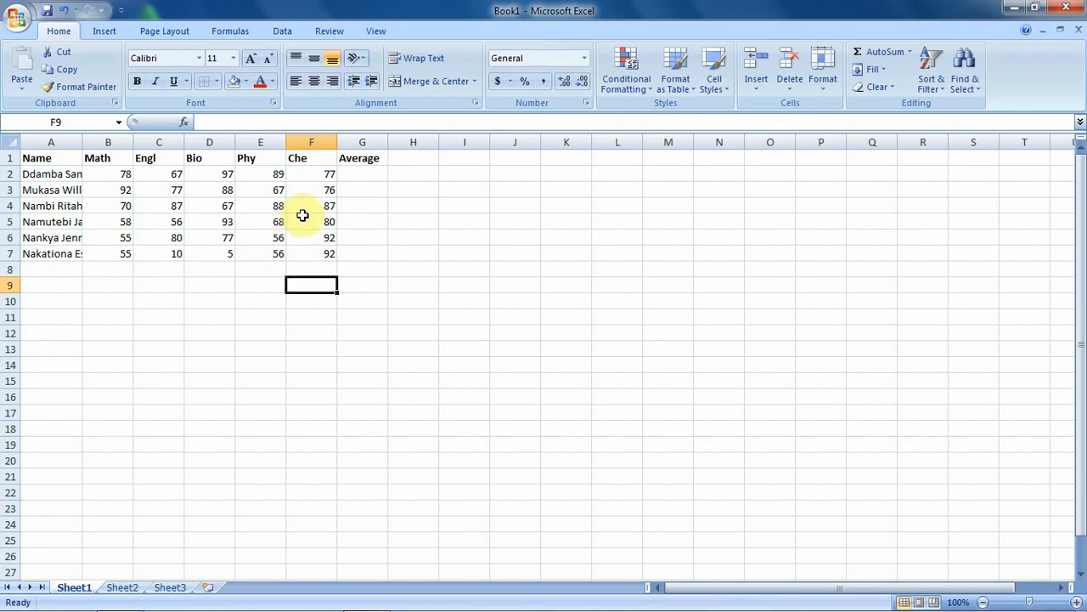
Step: Undo the deletion to restore the two student records in rows 5 and 6
left_click(62, 12)
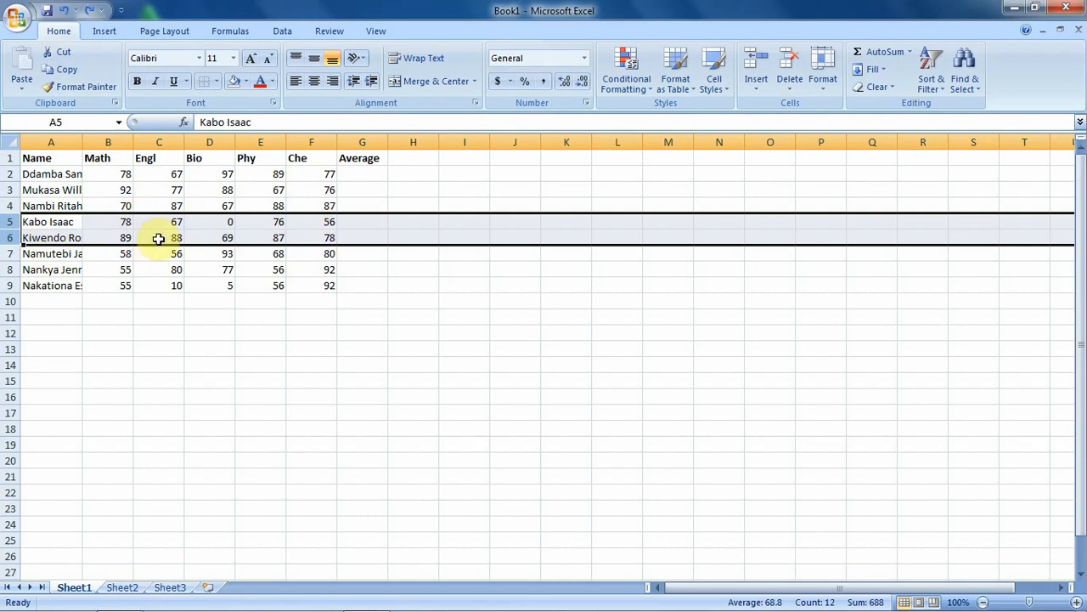
left_click(300, 216)
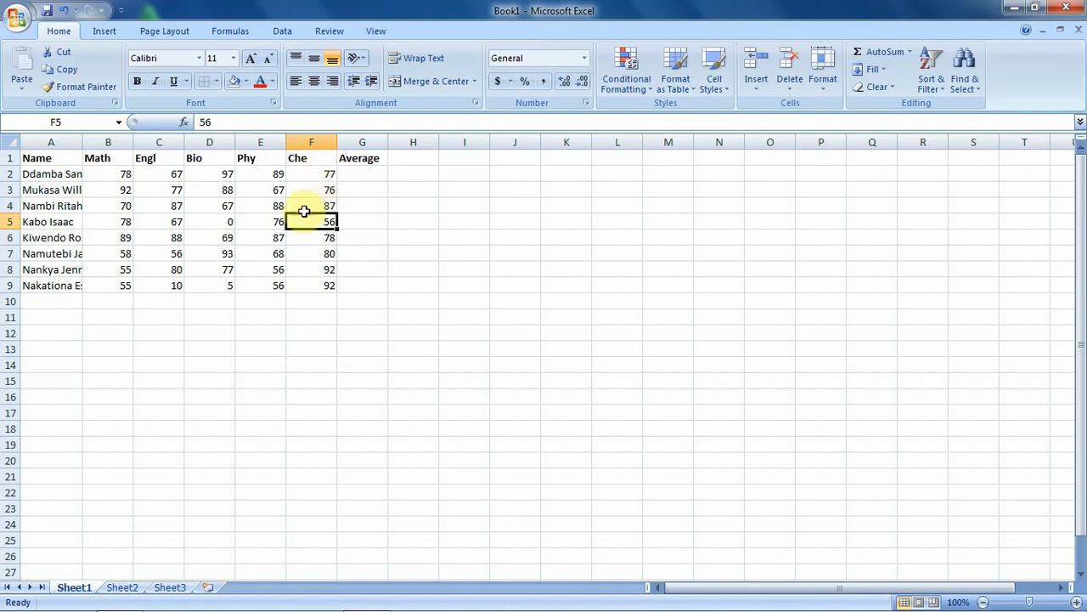
Step: Insert a blank column G before the Average column
left_click(370, 141)
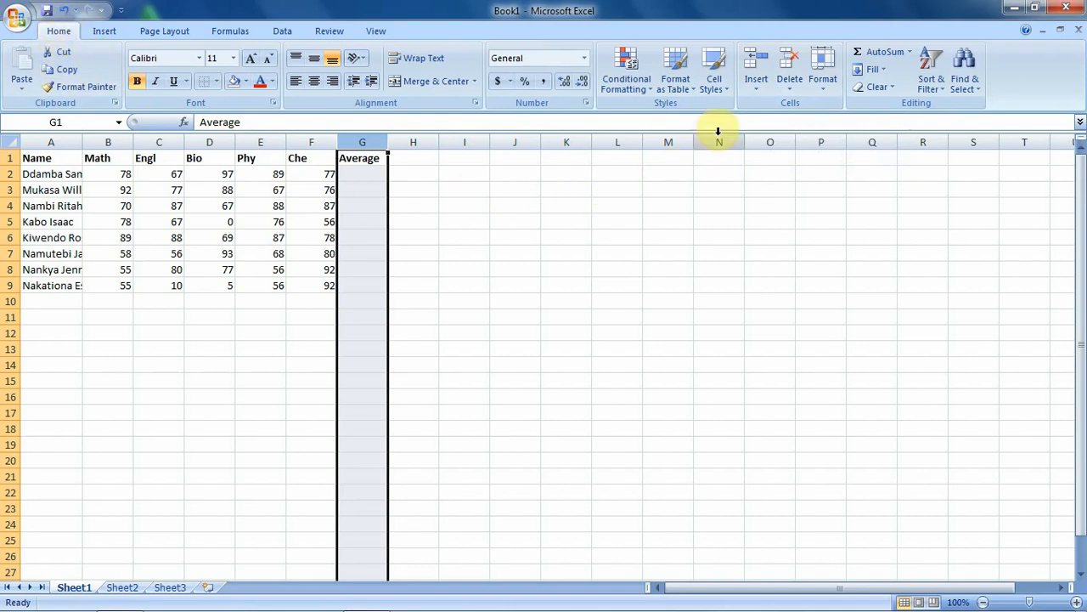
left_click(757, 85)
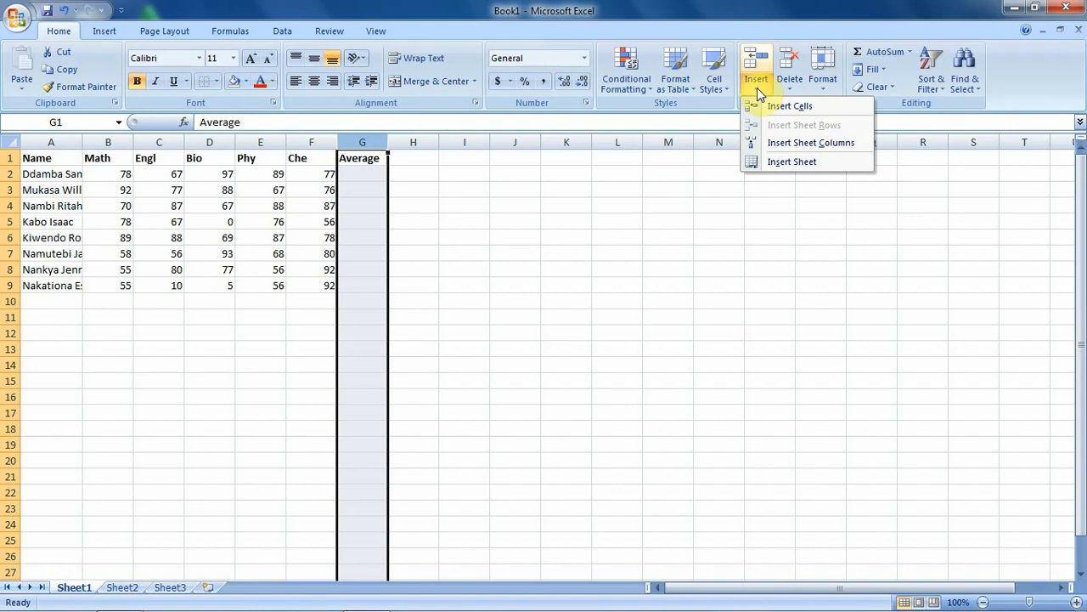
left_click(838, 147)
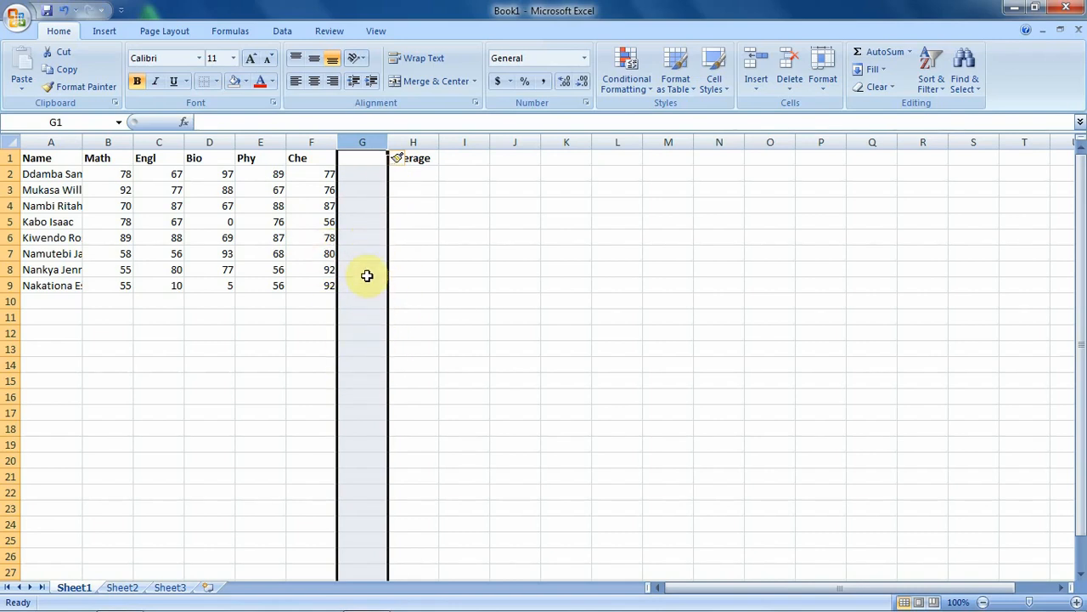
Step: Head column G 'Hist' and enter the first marks 77, 66 and 59 in G2:G4
left_click(362, 160)
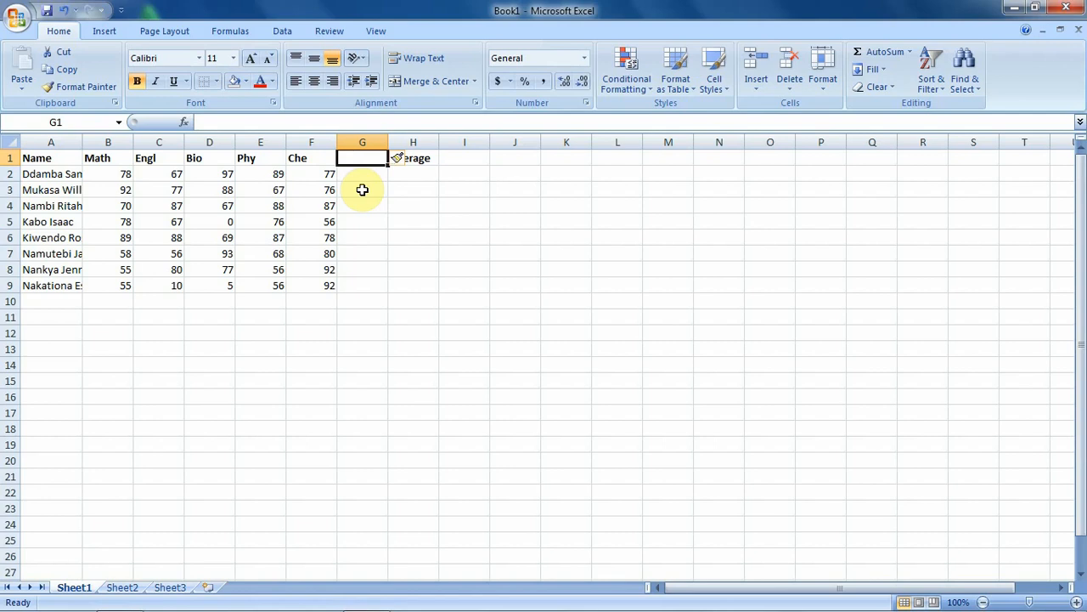
type("Hist")
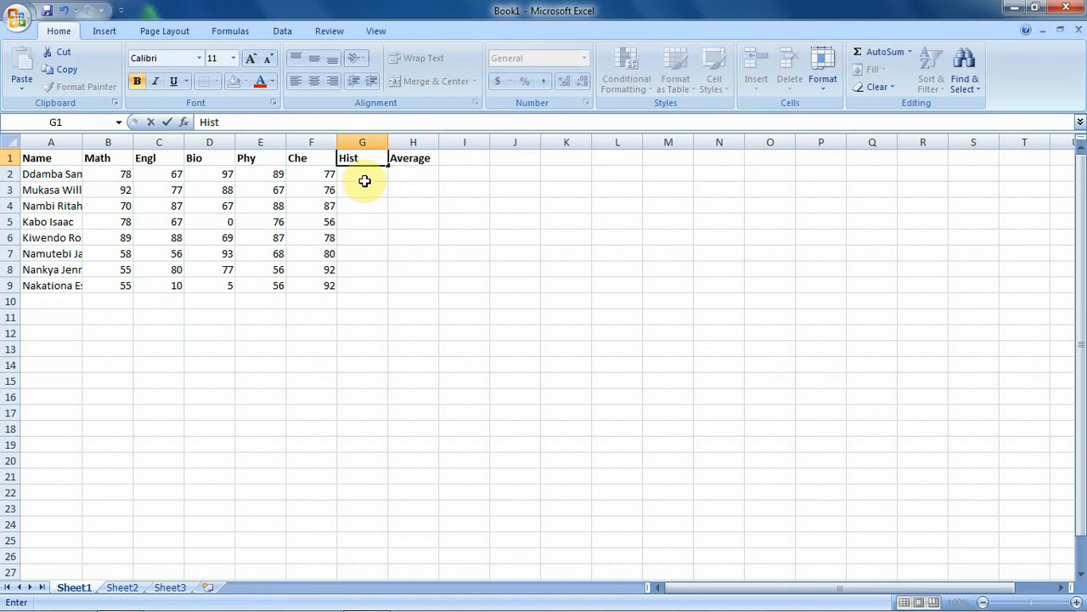
left_click(364, 181)
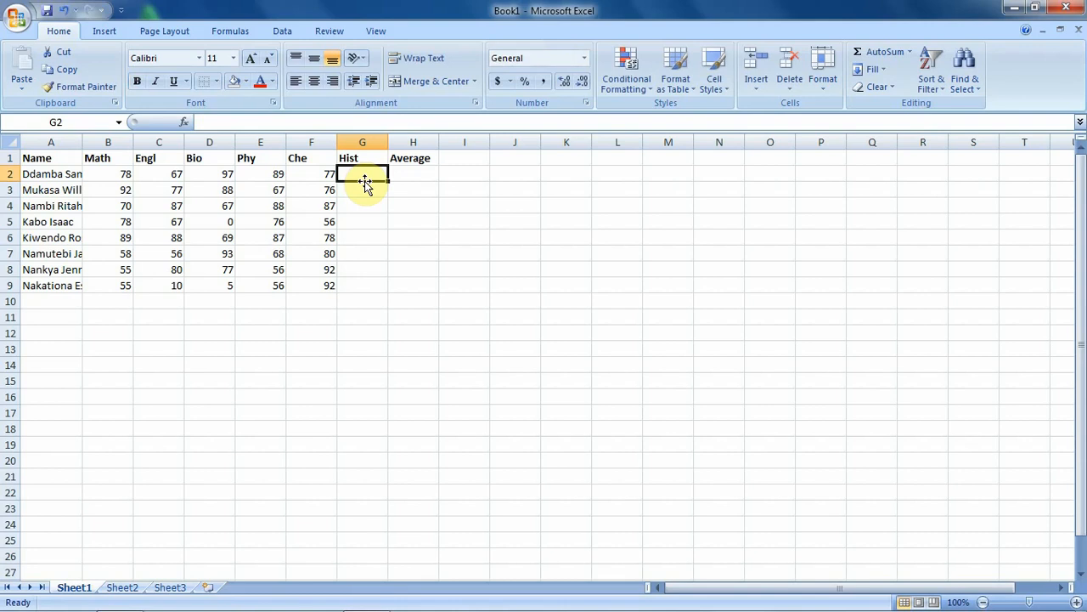
type("77")
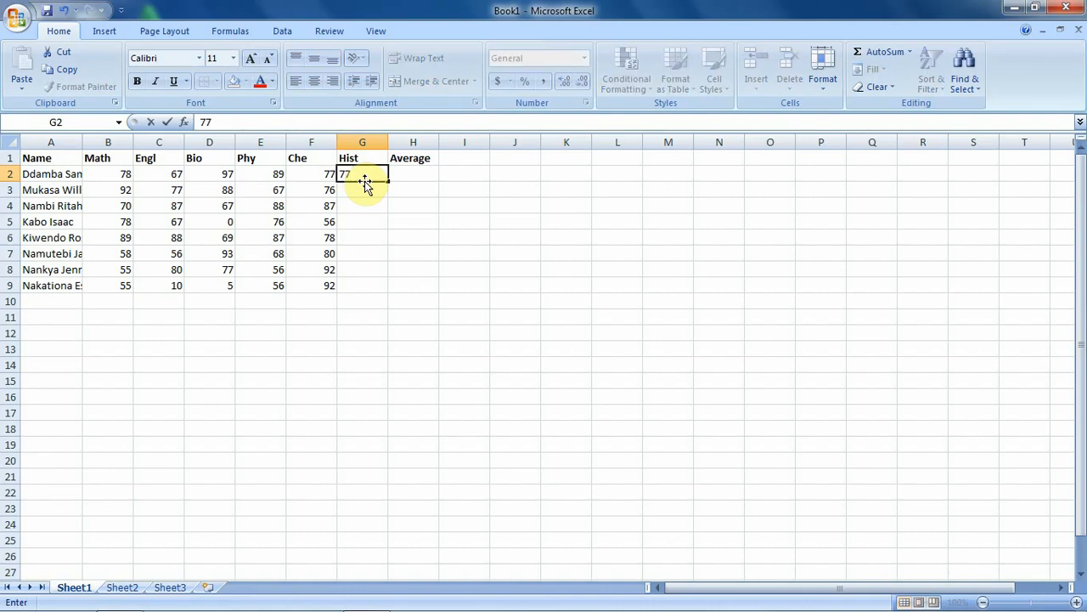
key("Return")
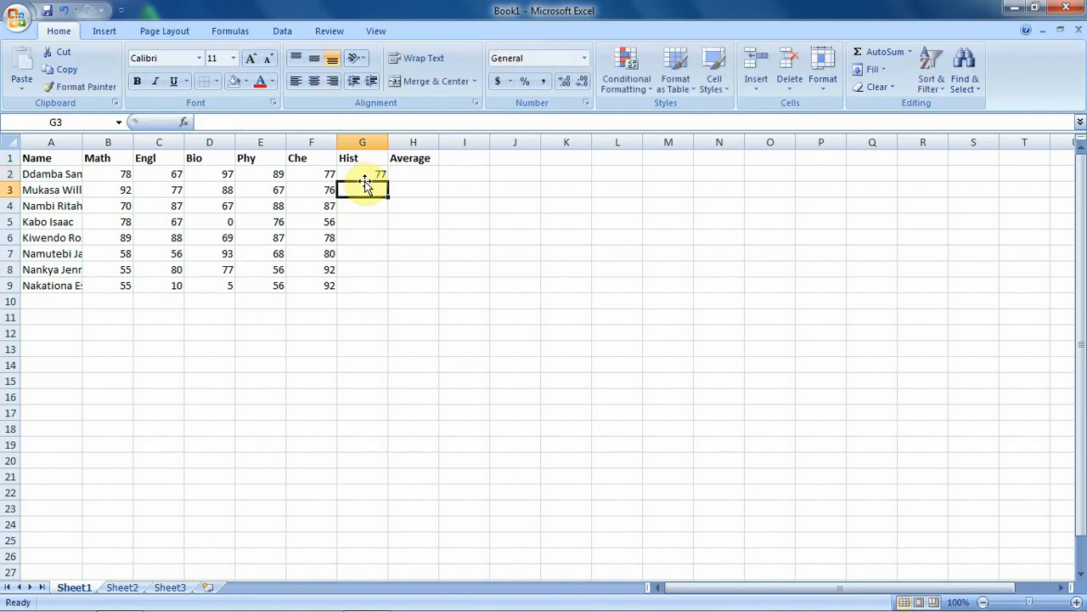
type("66")
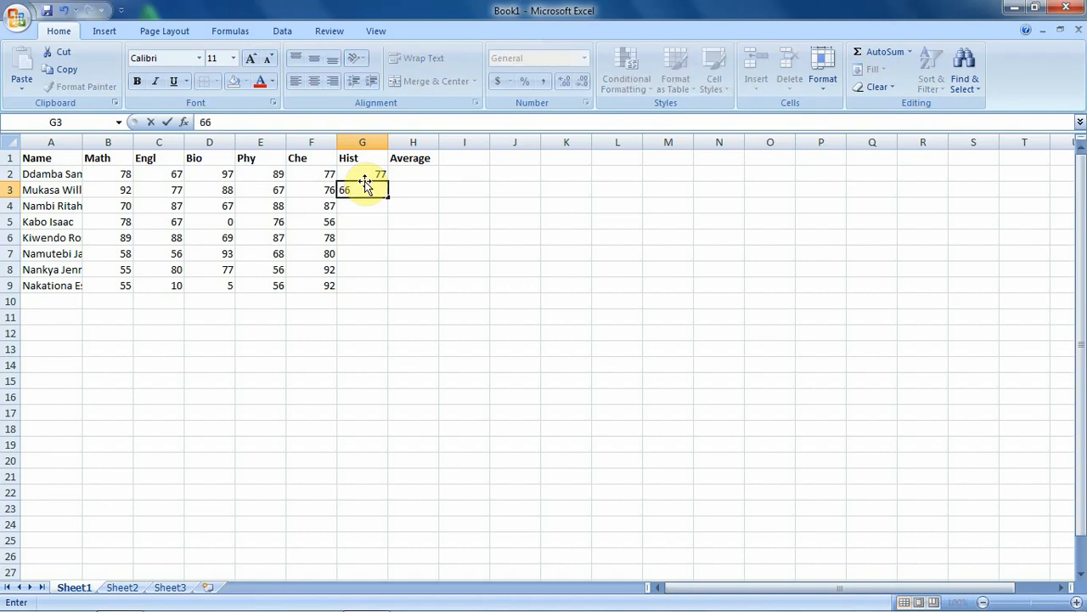
key("Return")
type("59")
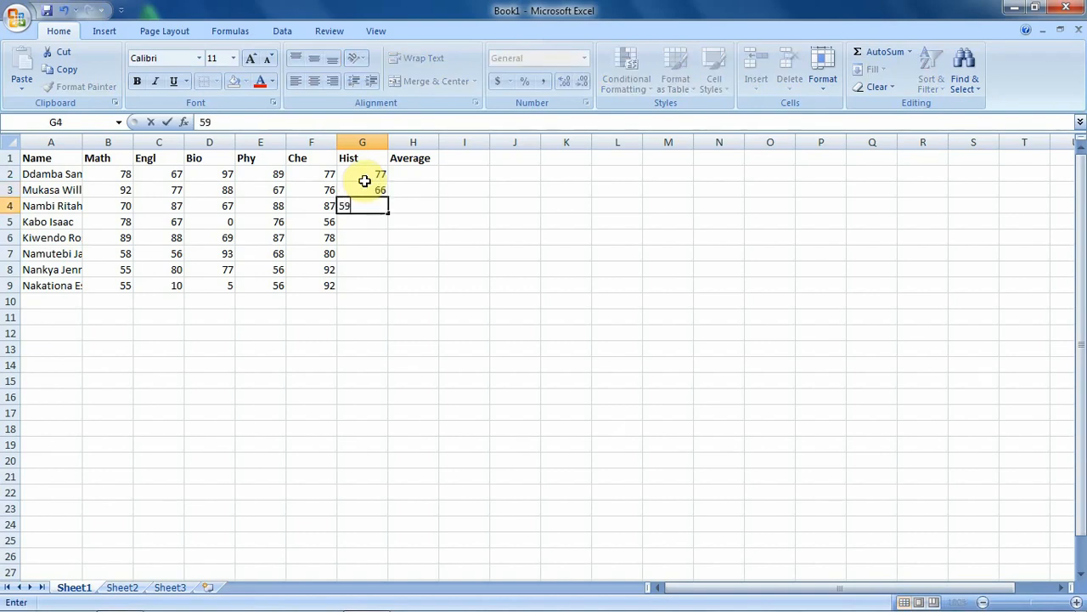
key("Return")
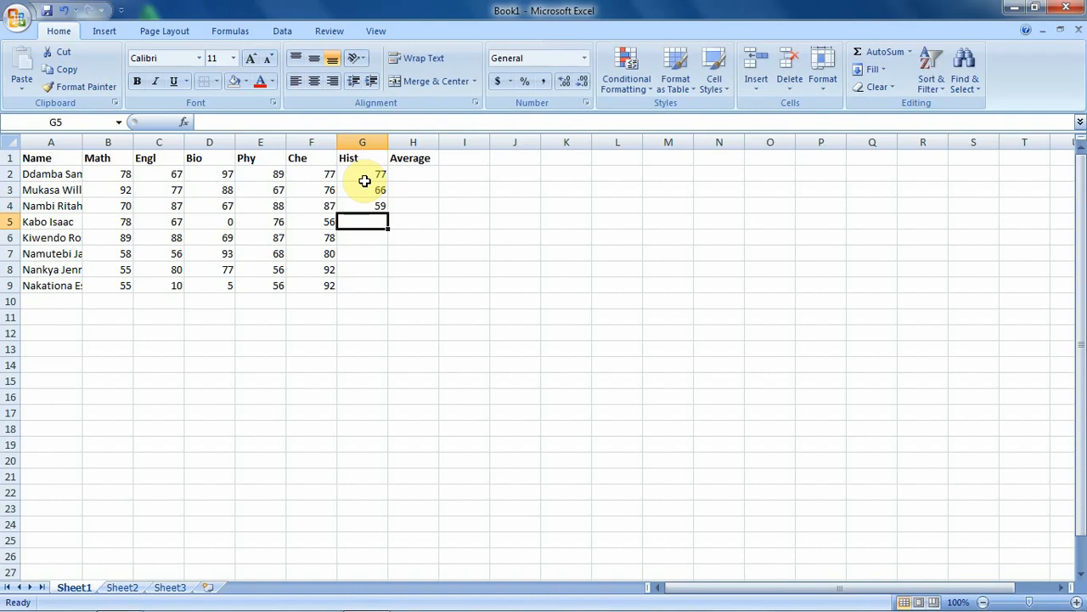
Step: Enter the remaining Hist marks 78, 77, 59, 59 and 44 in G5:G9
type("78")
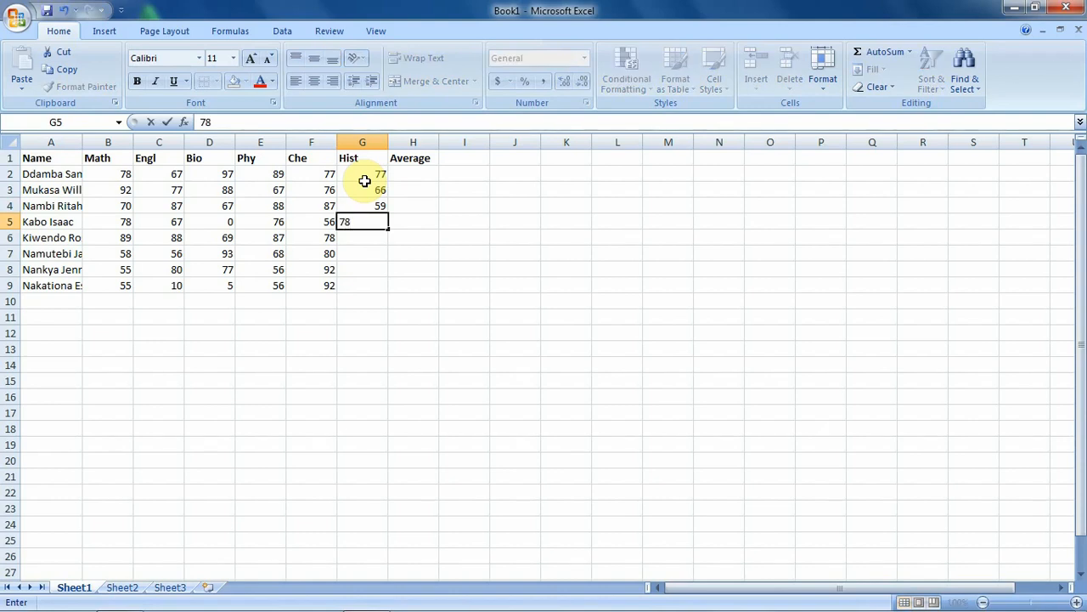
key("Return")
type("77")
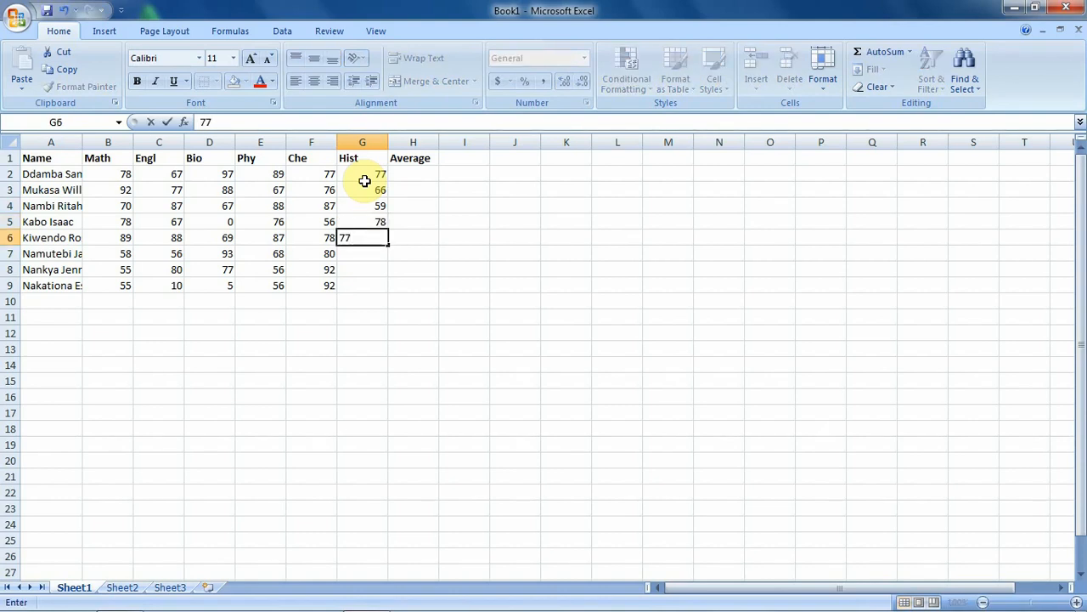
key("Return")
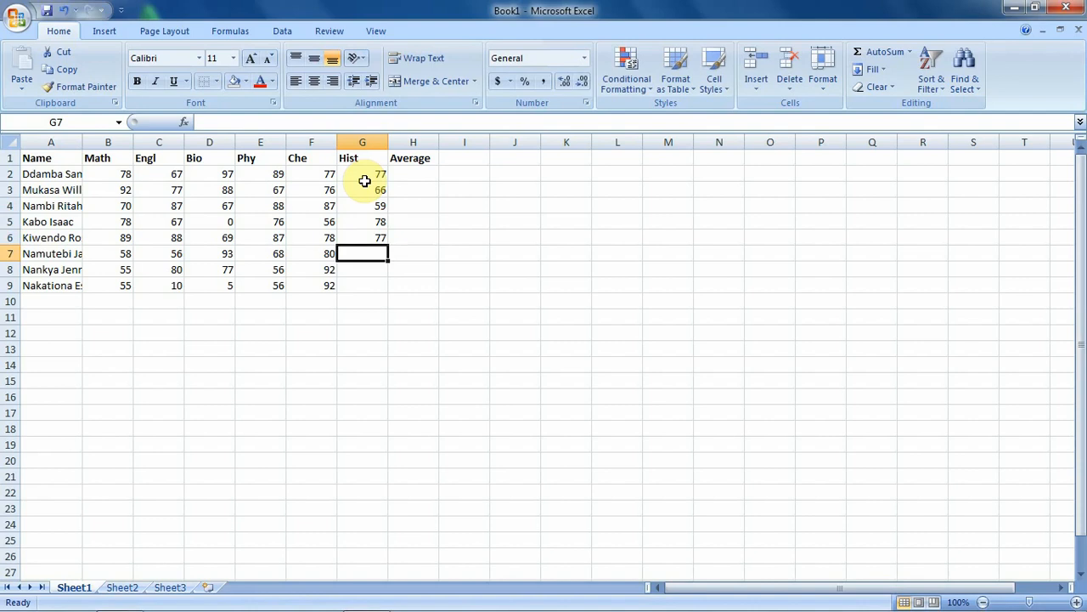
type("59")
key("Return")
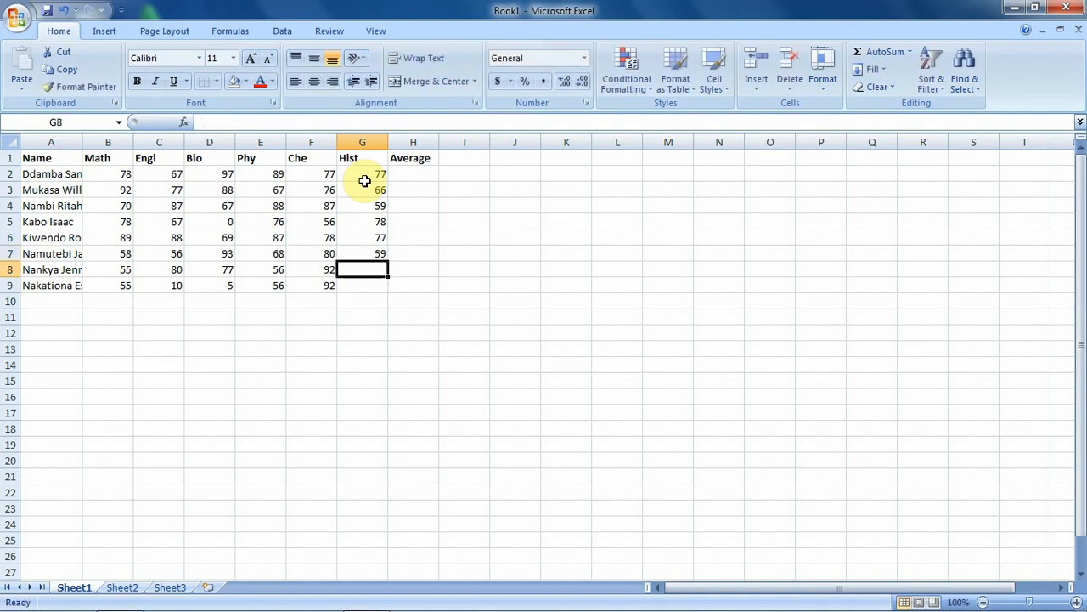
type("59")
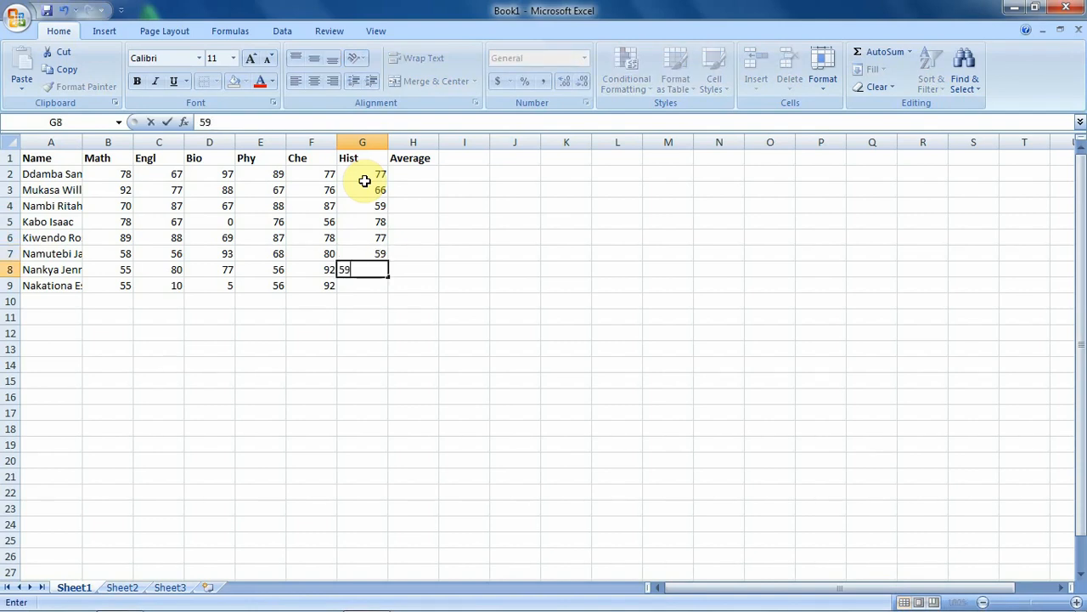
key("Return")
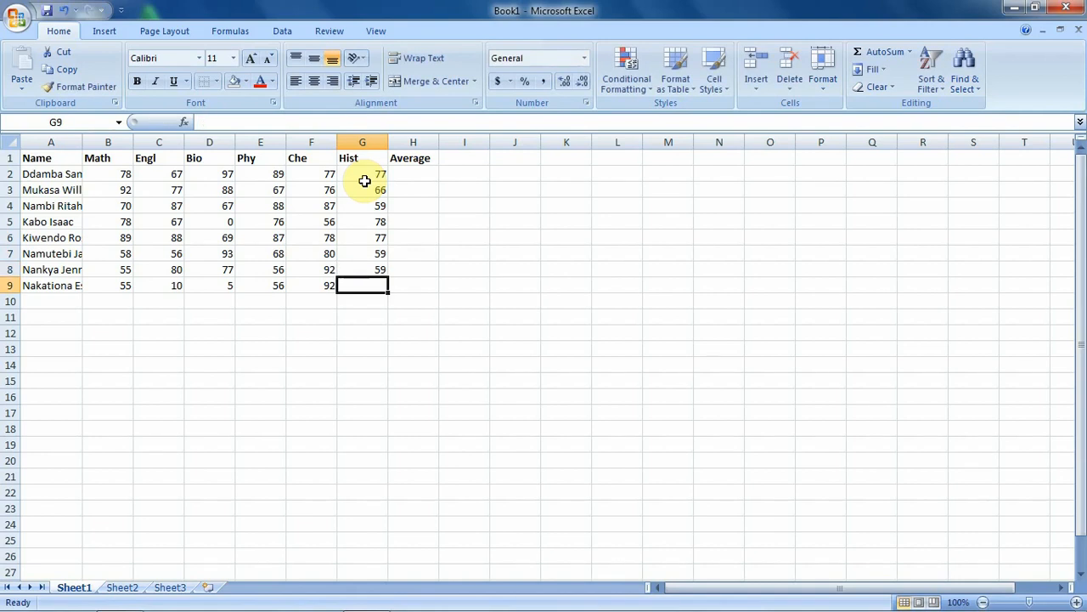
type("44")
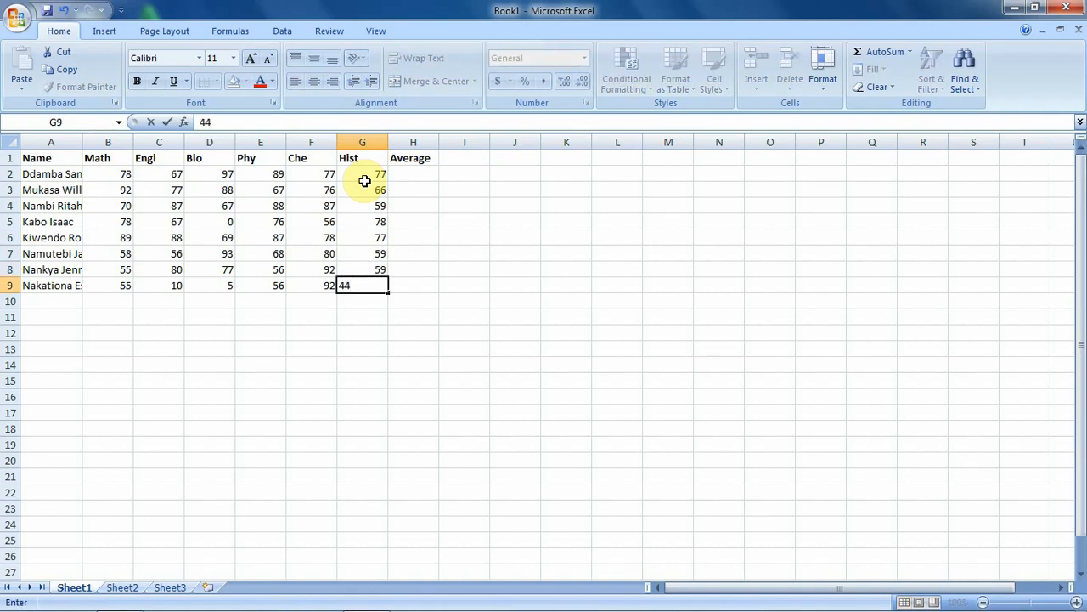
key("Return")
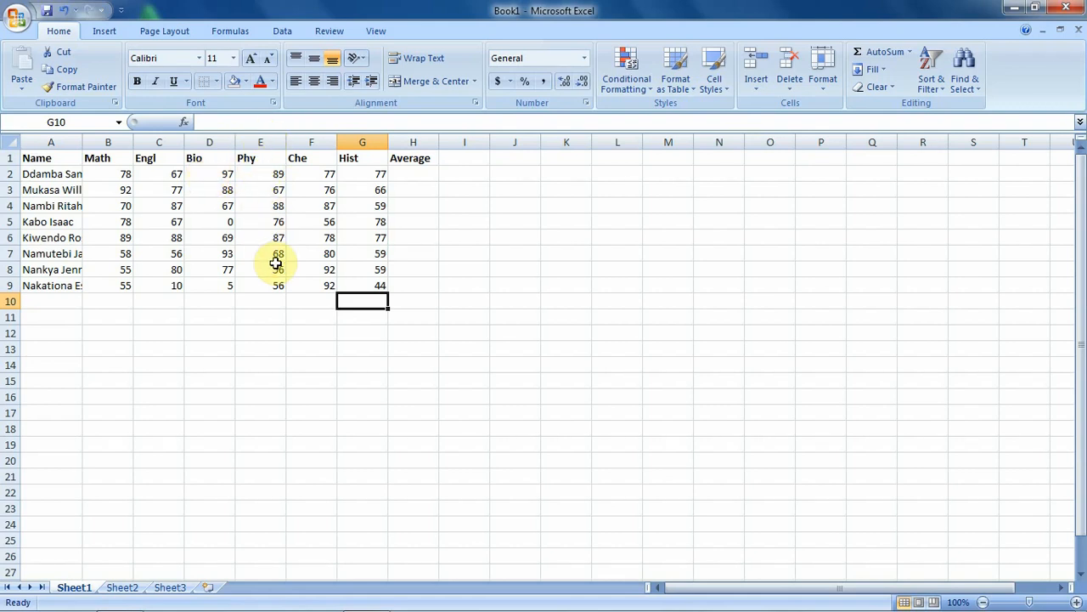
Step: Insert a blank column E between Bio and Phy
left_click(267, 136)
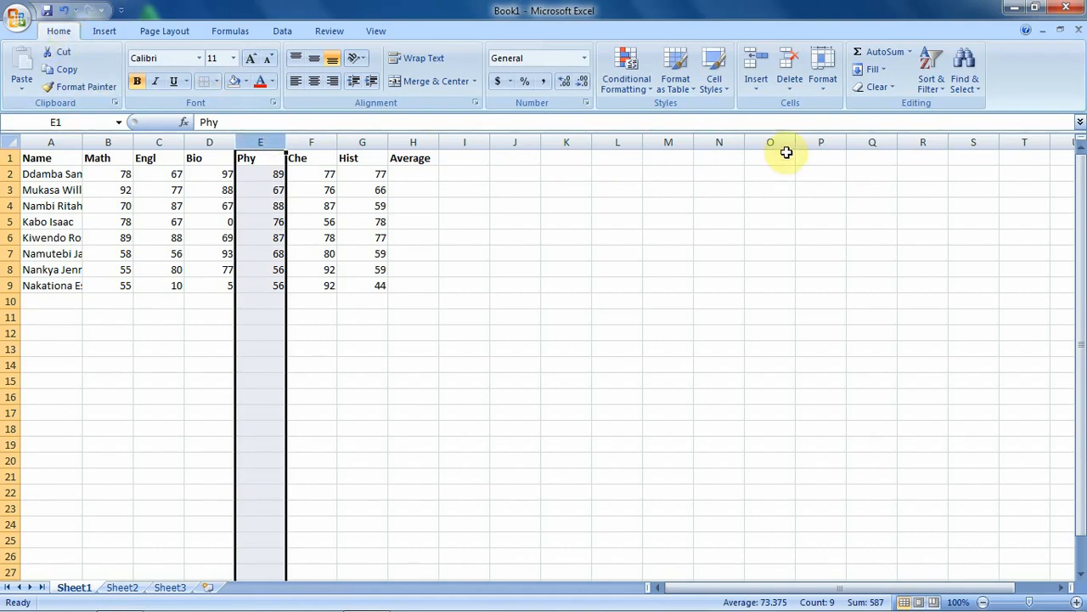
left_click(763, 86)
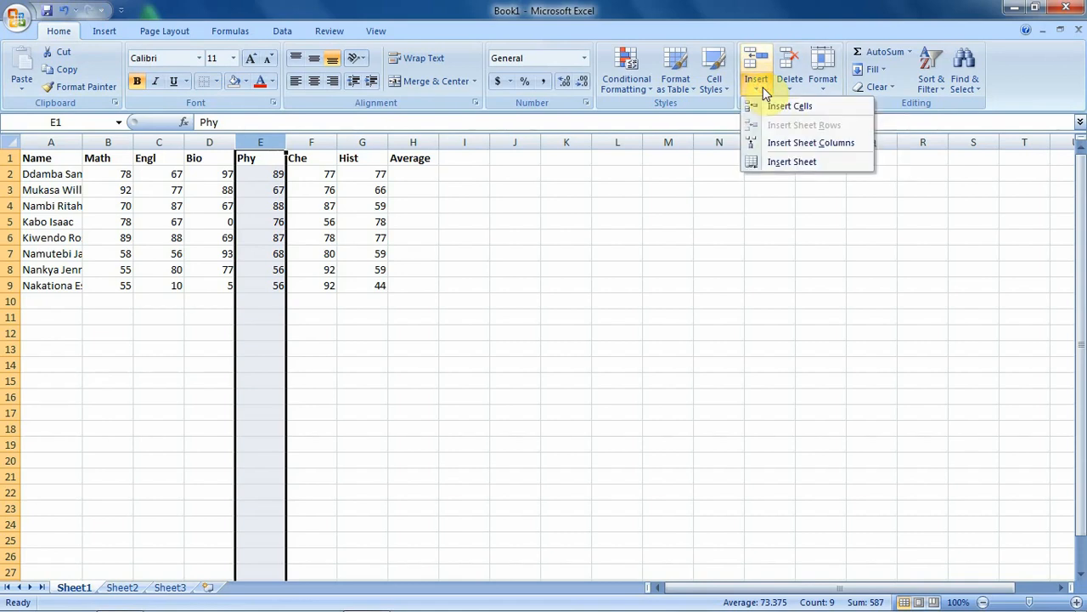
left_click(782, 145)
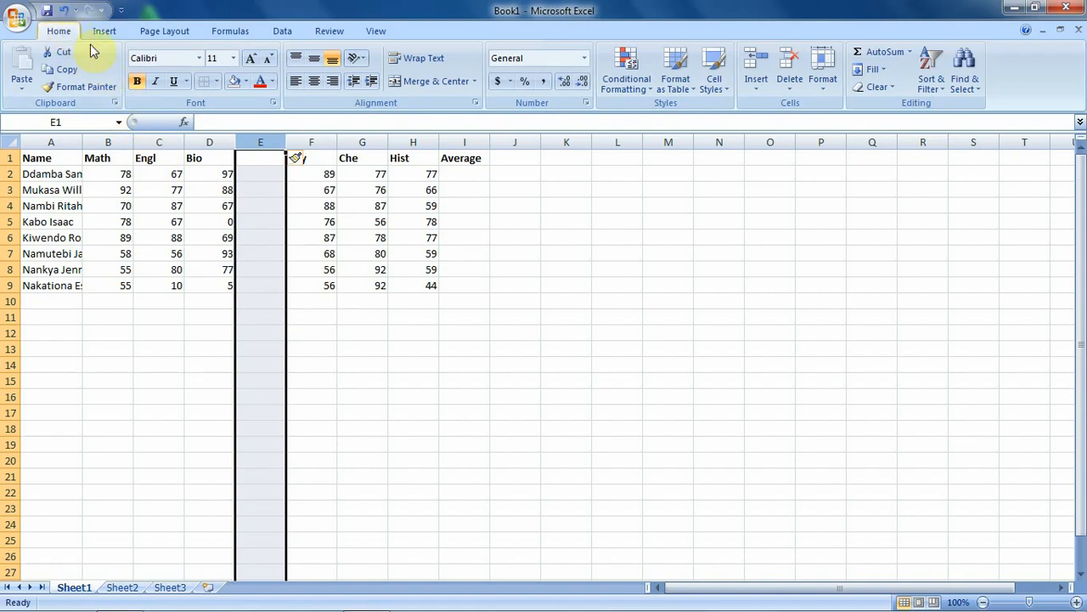
Step: Delete the empty column E so Phy returns beside Bio, then select cell F10
left_click(792, 90)
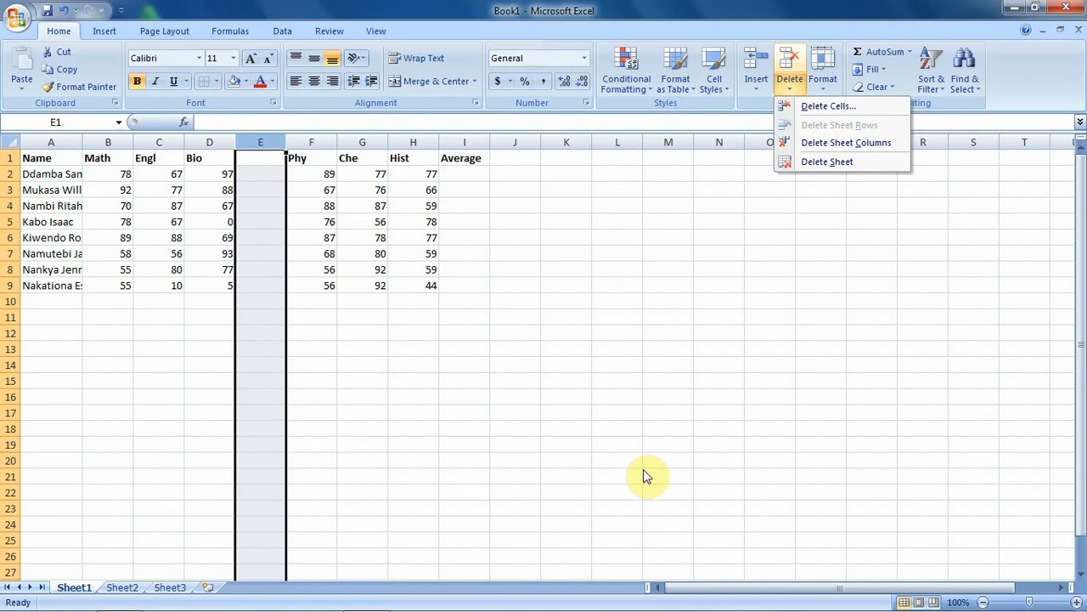
left_click(834, 143)
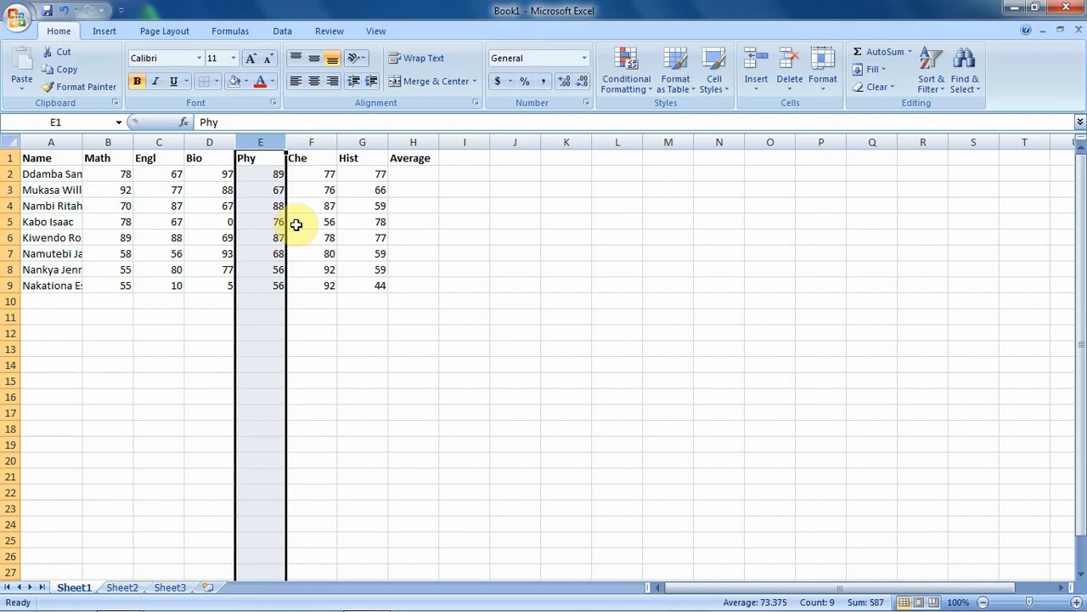
left_click(302, 305)
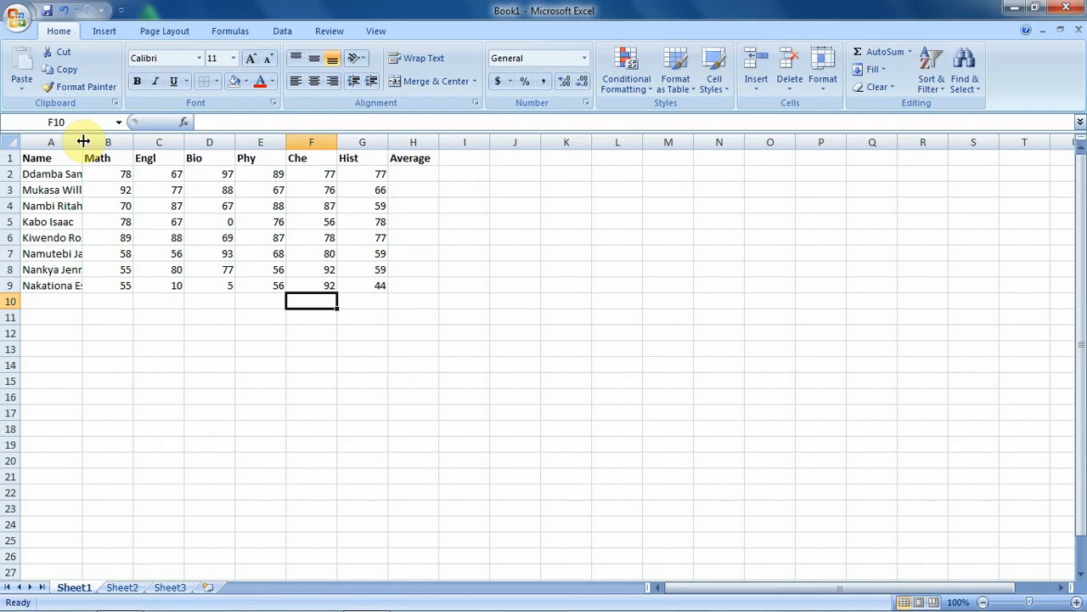
left_click_drag(84, 141, 83, 141)
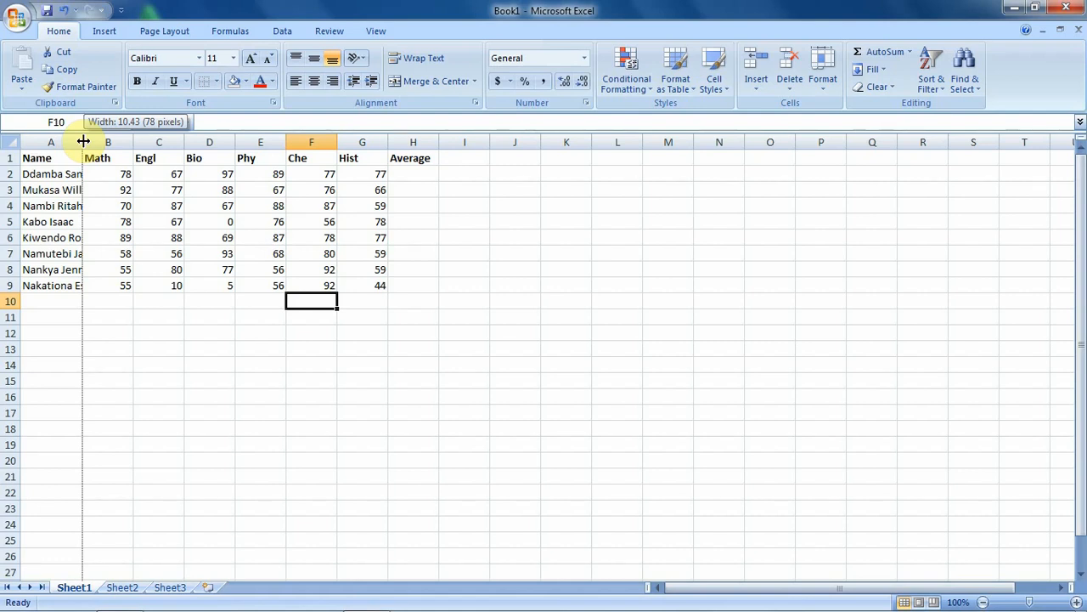
left_click_drag(83, 141, 99, 141)
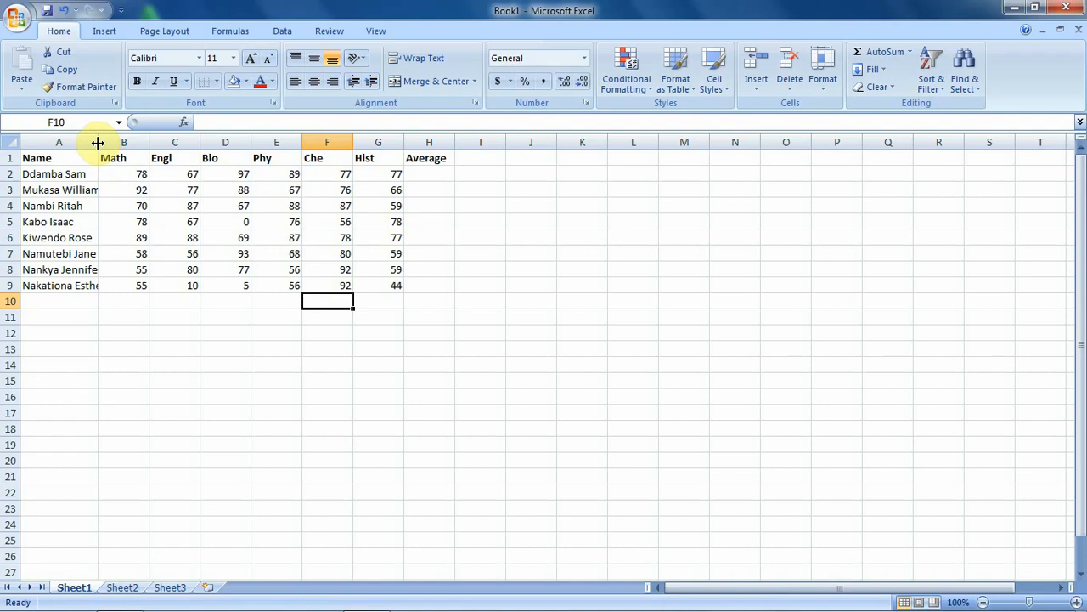
left_click_drag(98, 143, 110, 144)
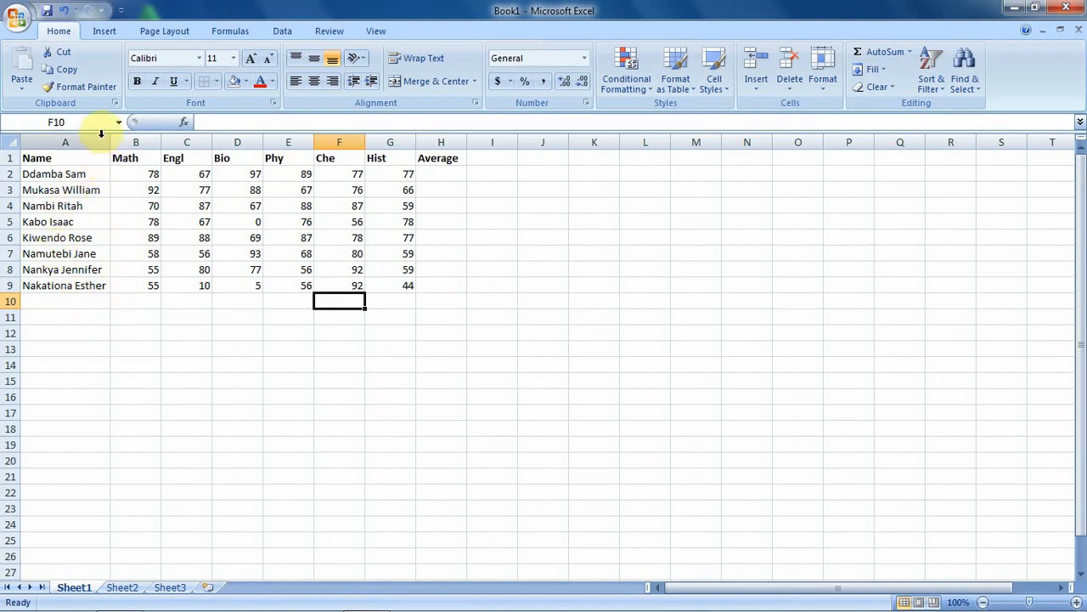
left_click(68, 12)
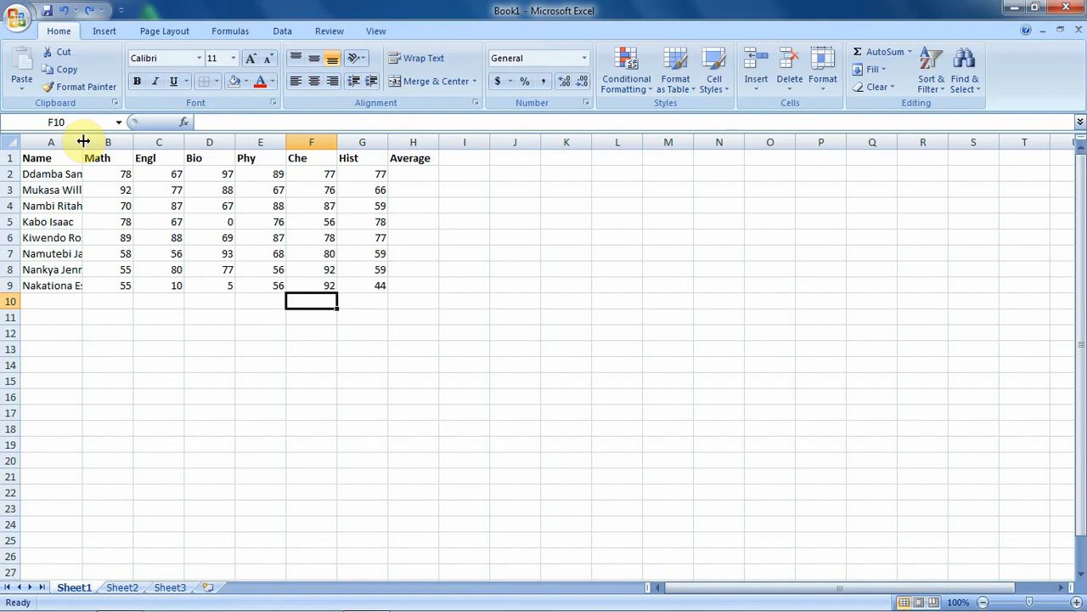
Step: AutoFit column A so every student's full name fits in the Name column
double_click(83, 141)
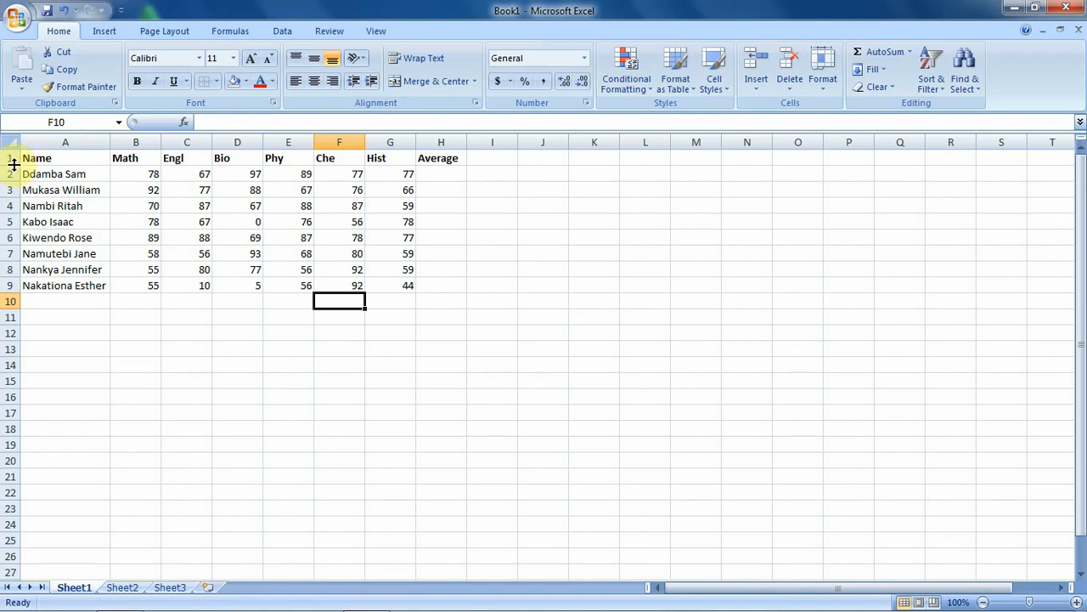
left_click_drag(13, 165, 14, 166)
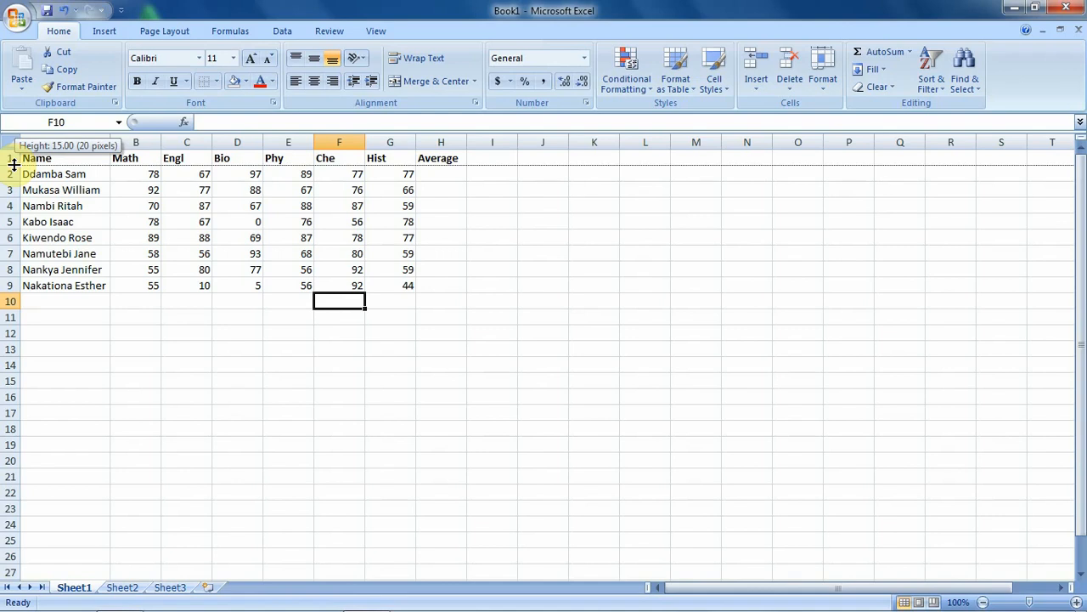
left_click_drag(14, 165, 14, 180)
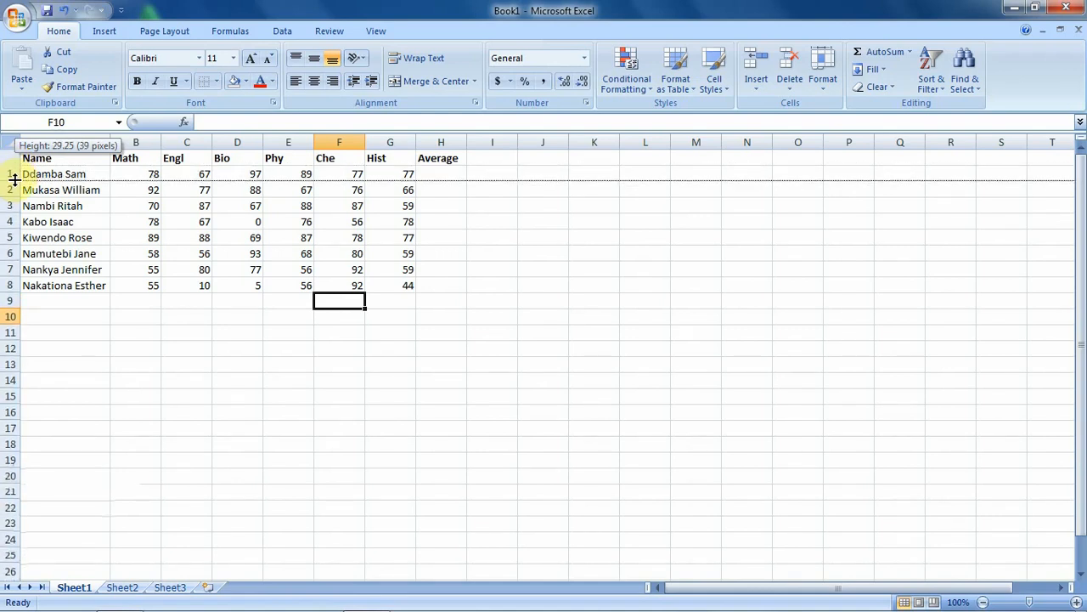
left_click_drag(15, 180, 14, 180)
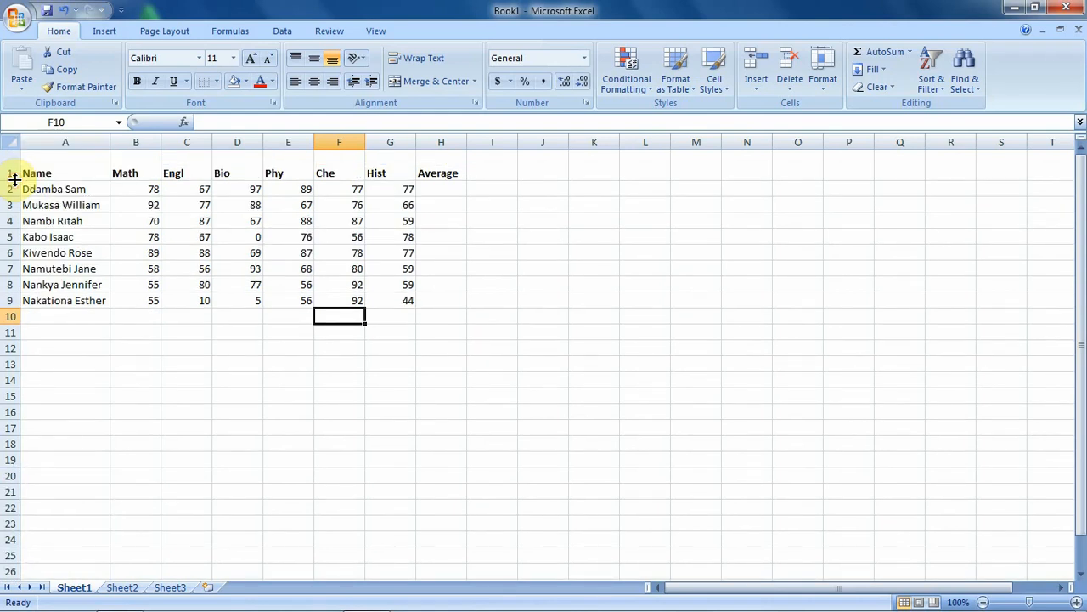